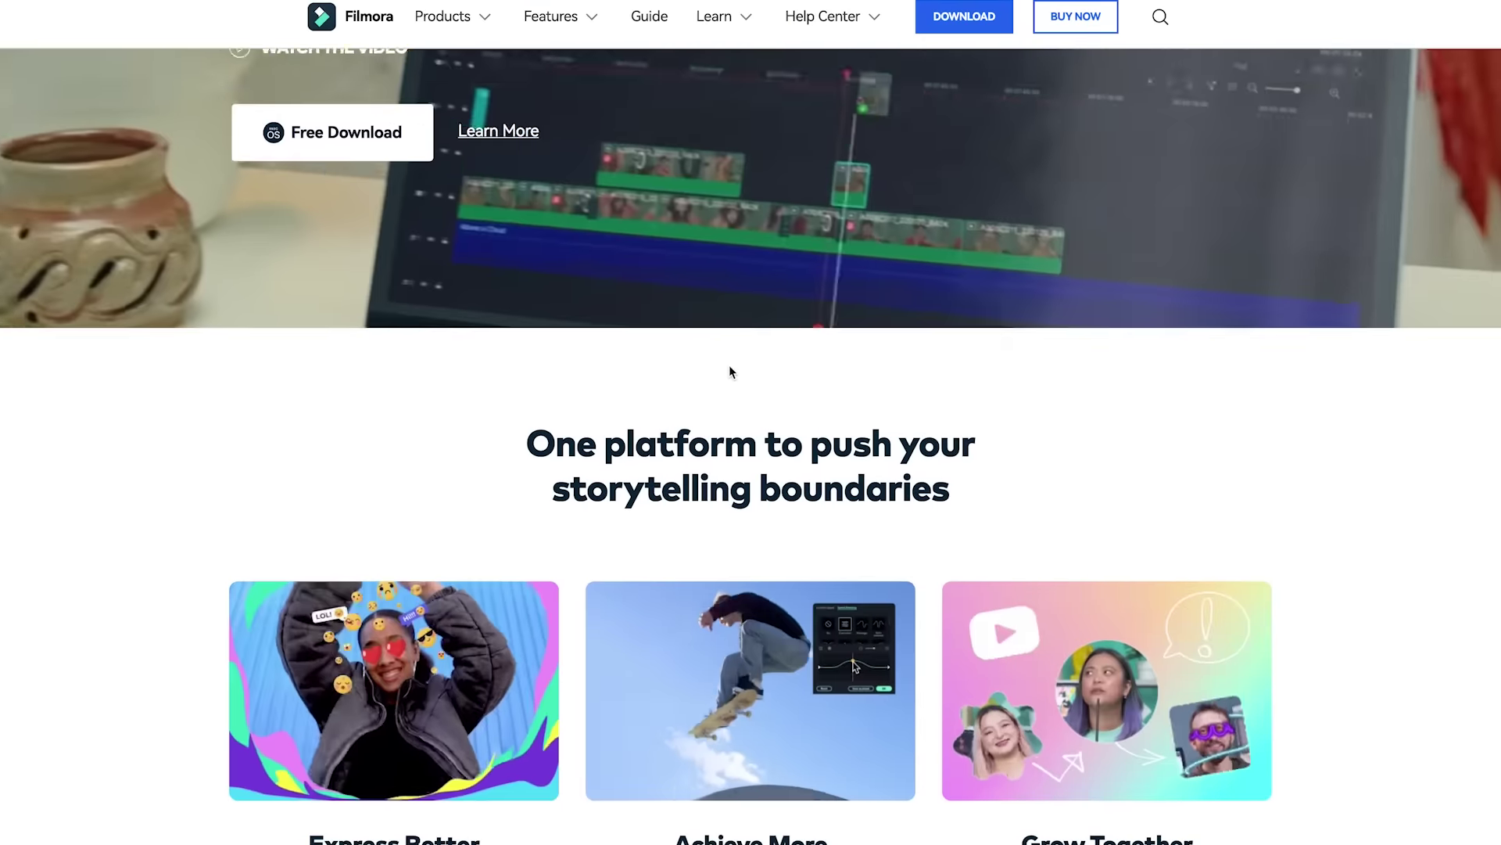
{"action": "scroll", "coordinate": [731, 371], "scroll_direction": "down", "scroll_amount": 9}
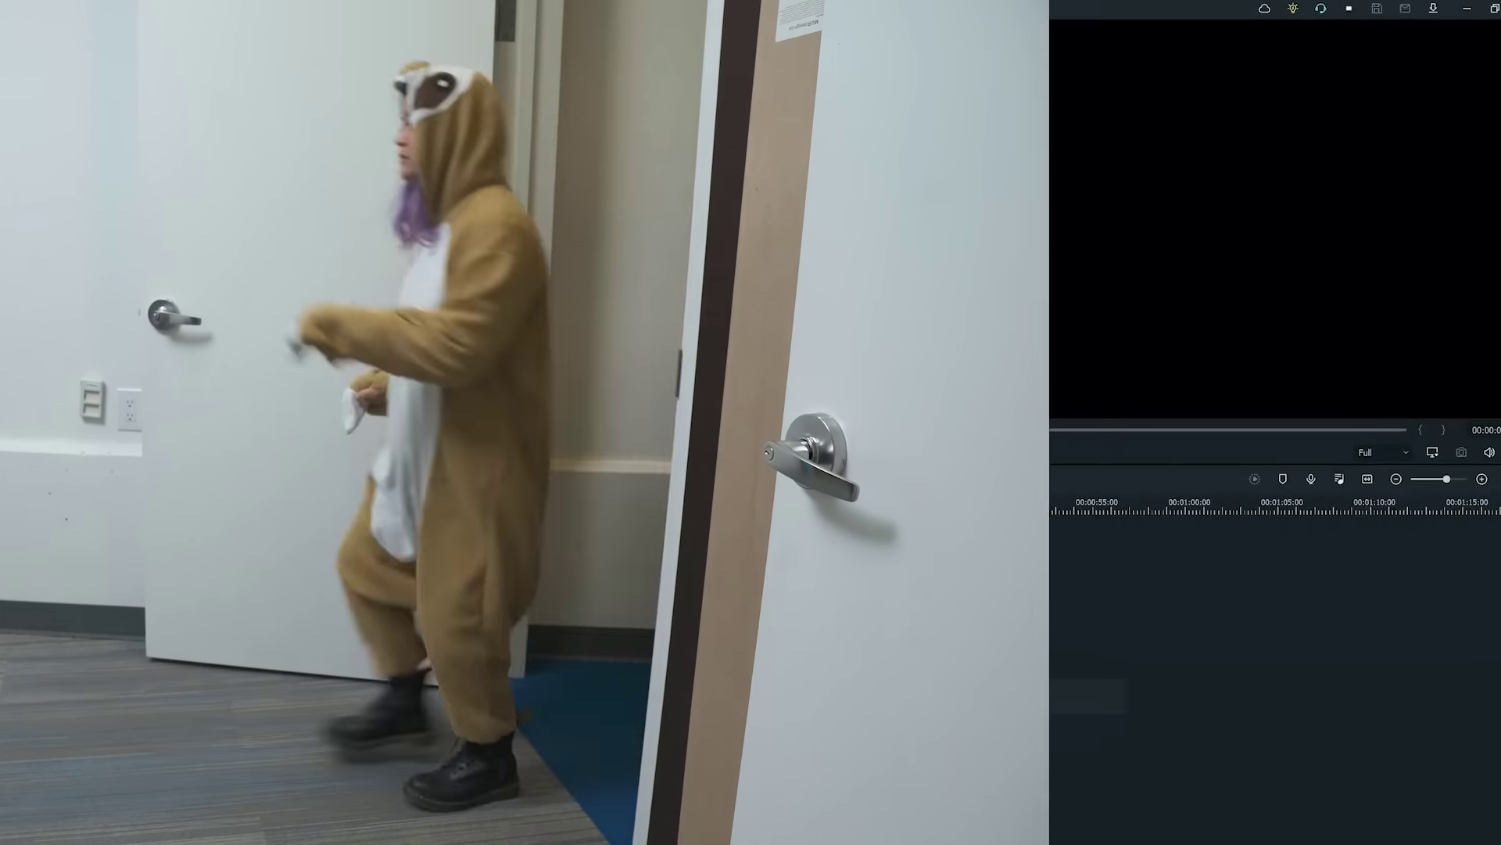
- Import the outfits walk clip onto video track 1 and match the project settings to it
{"action": "left_click_drag", "start_coordinate": [727, 376], "coordinate": [667, 383]}
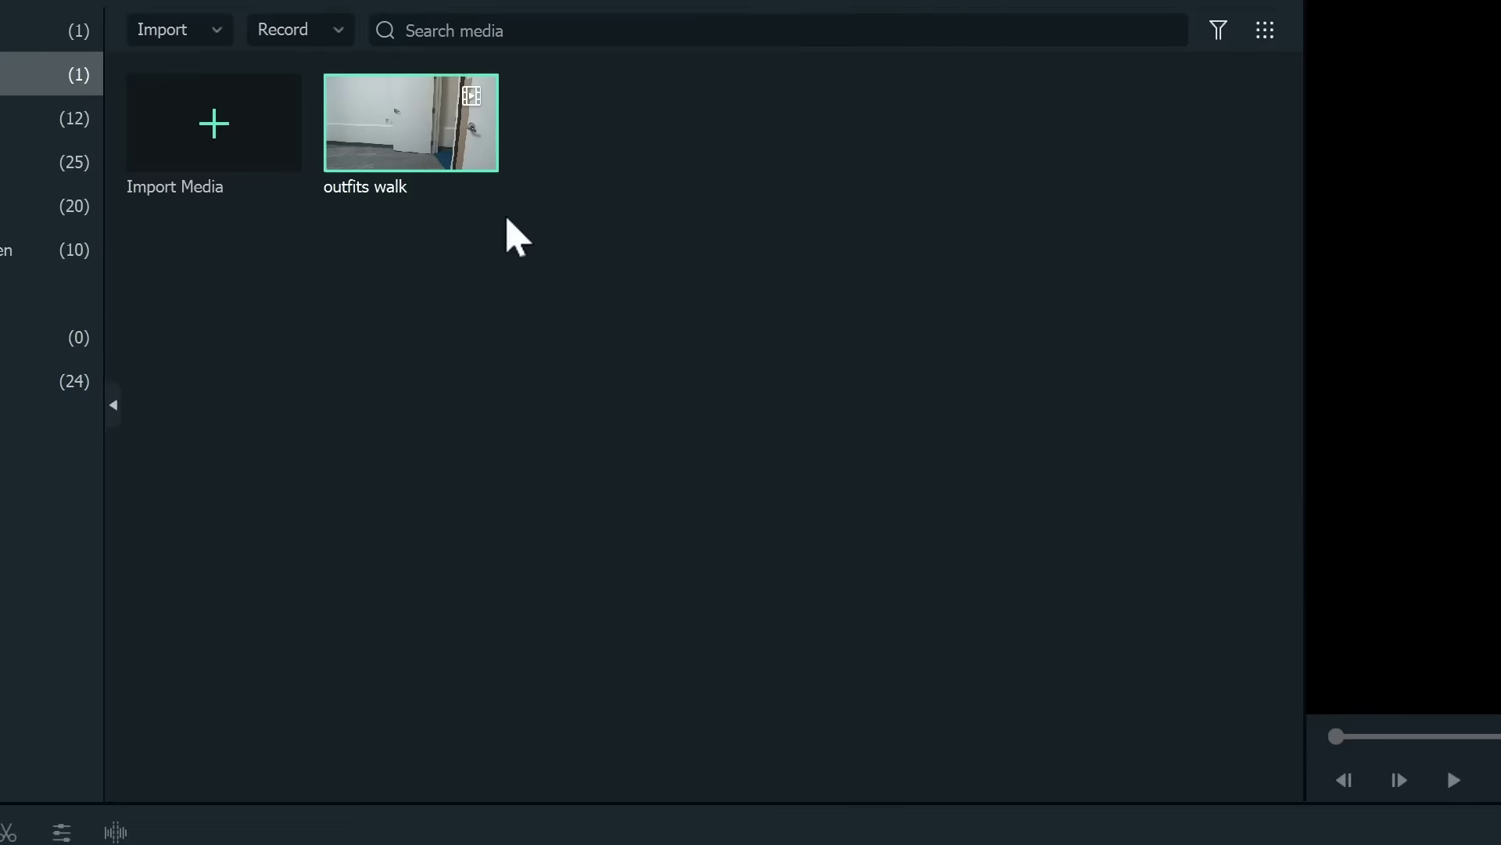
{"action": "left_click_drag", "start_coordinate": [401, 141], "coordinate": [0, 844]}
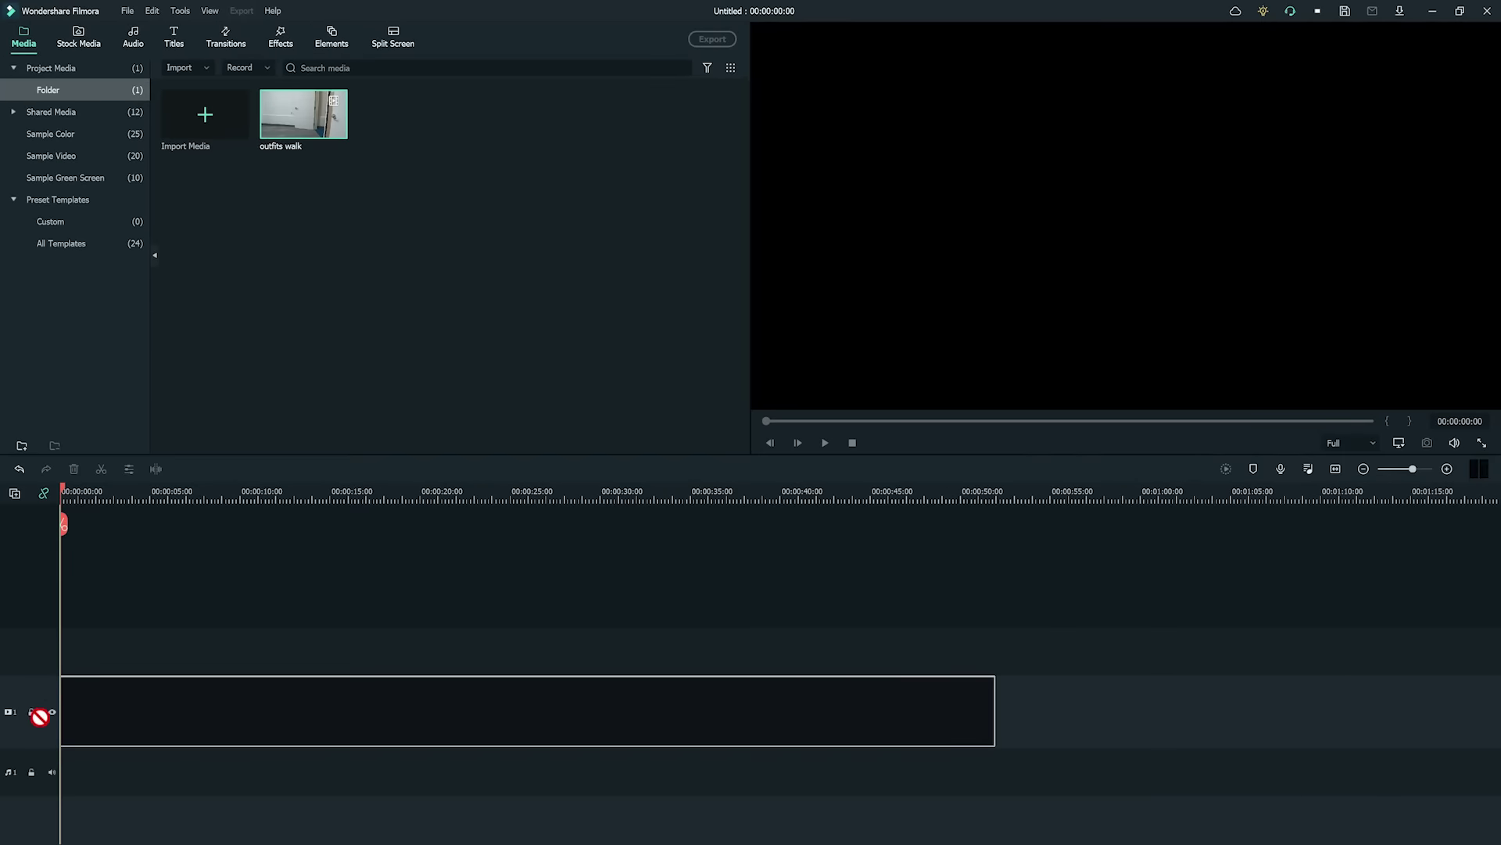
{"action": "left_click", "coordinate": [671, 456]}
{"action": "left_click", "coordinate": [212, 489]}
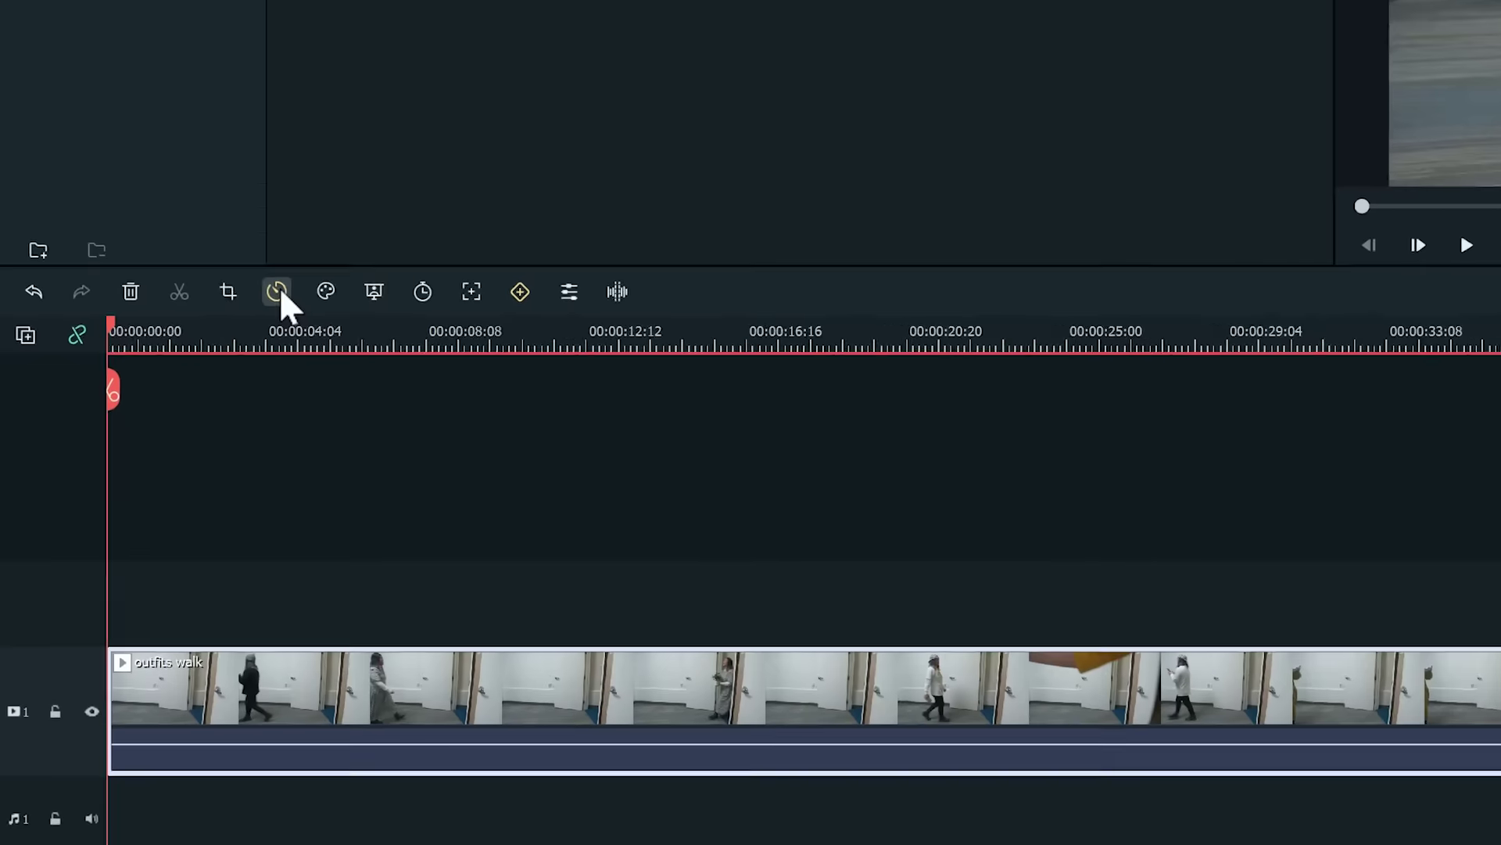
- Freeze the clip's first frame for about 25 seconds, then hide and lock track 1
{"action": "left_click", "coordinate": [156, 469]}
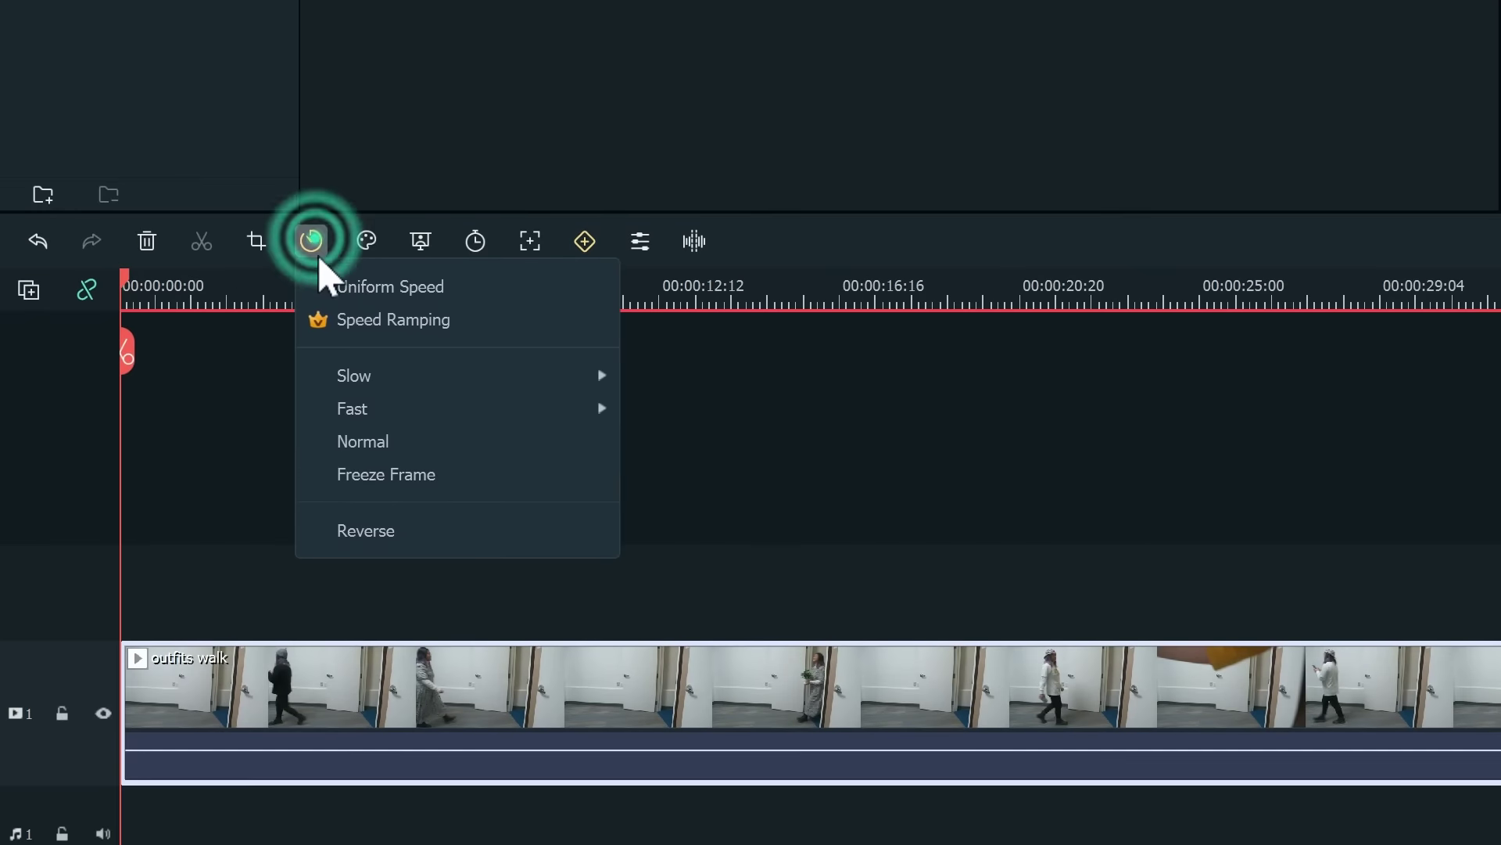
{"action": "left_click", "coordinate": [378, 468]}
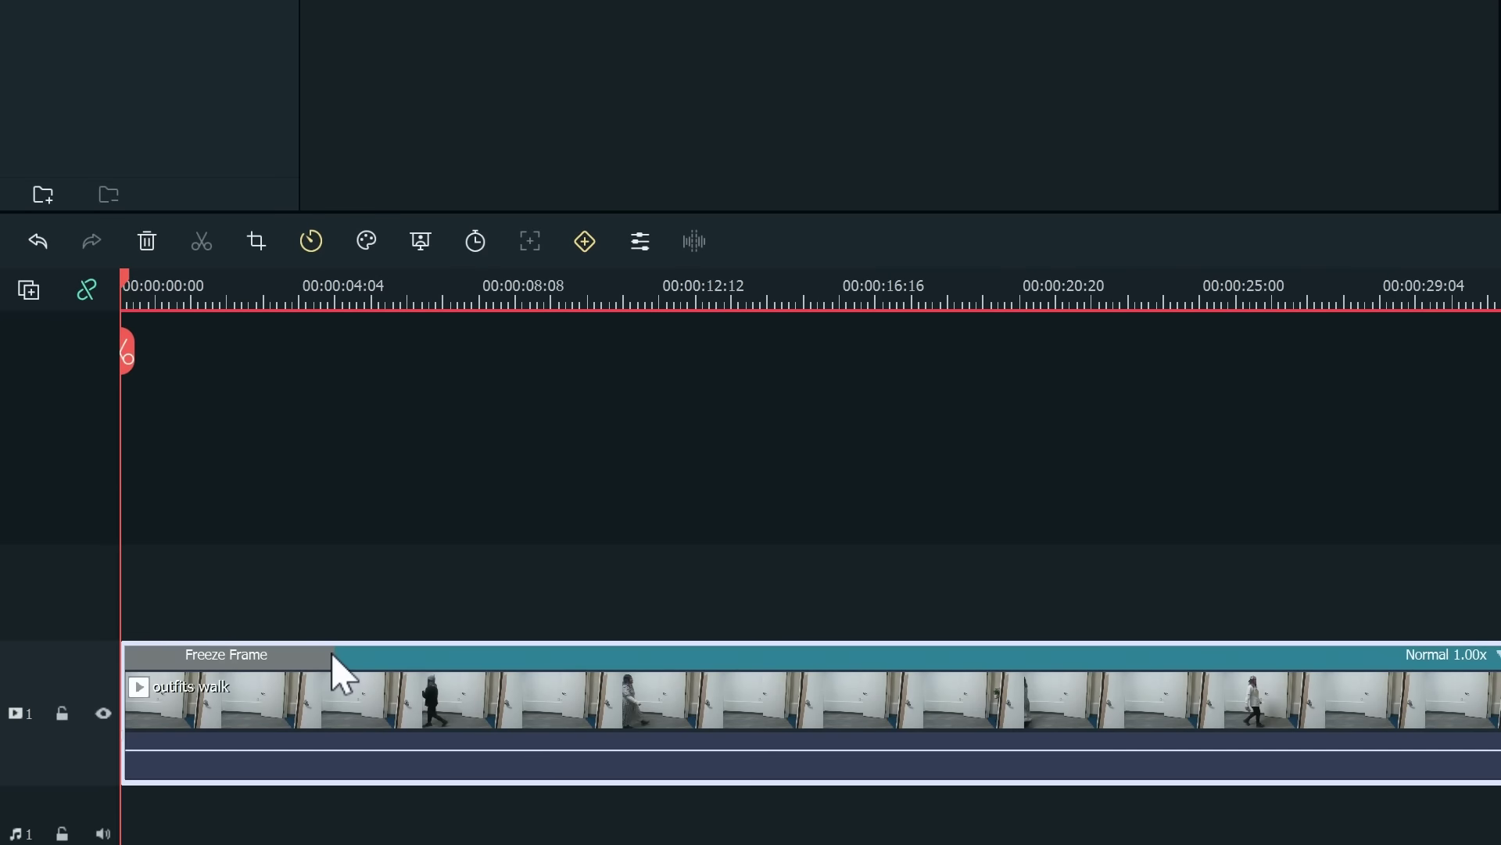
{"action": "left_click_drag", "start_coordinate": [333, 655], "coordinate": [1389, 545]}
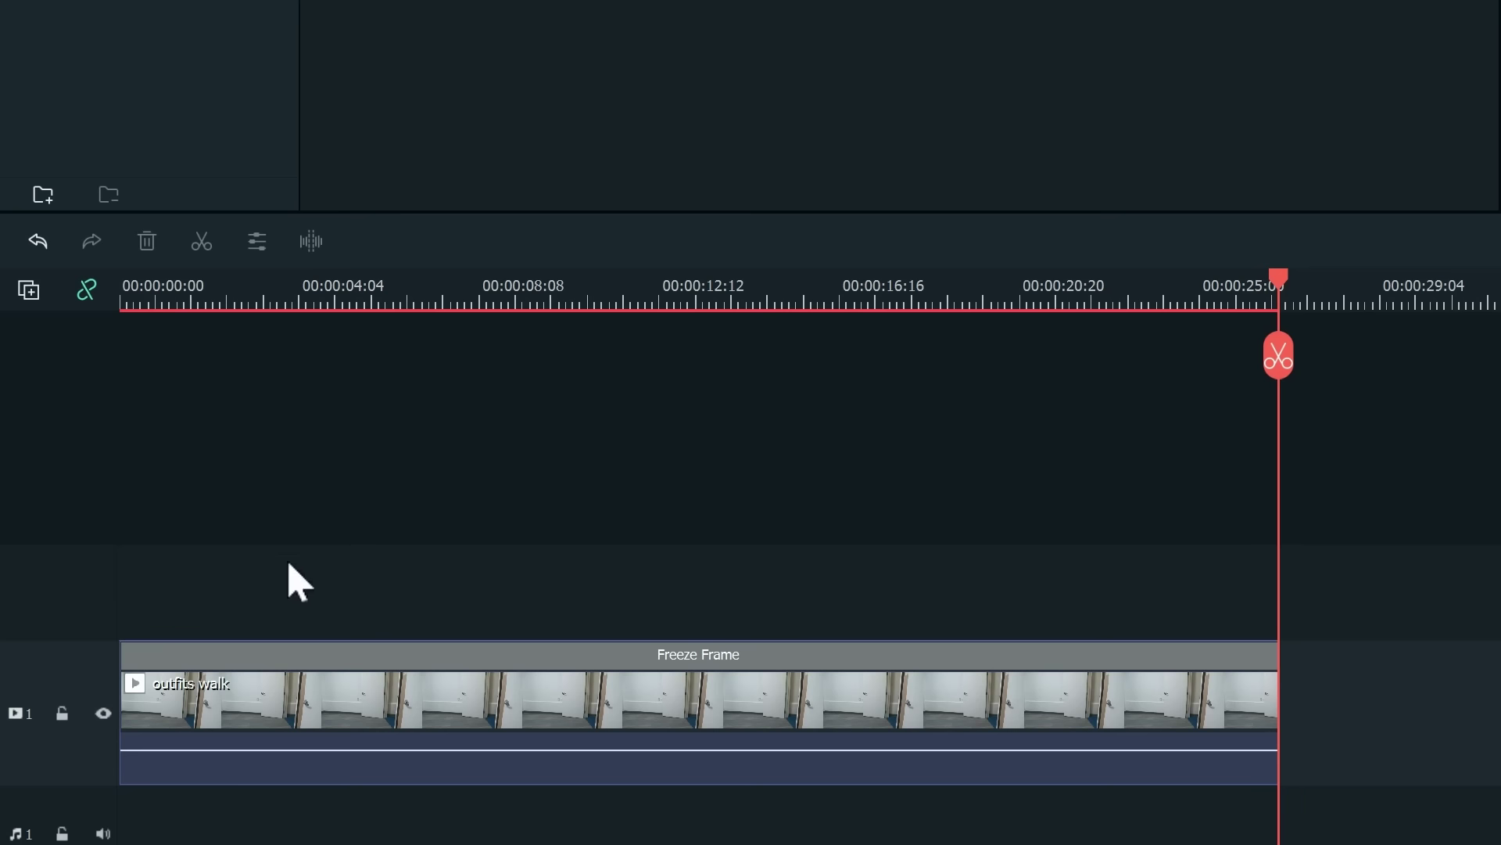
{"action": "left_click", "coordinate": [101, 715]}
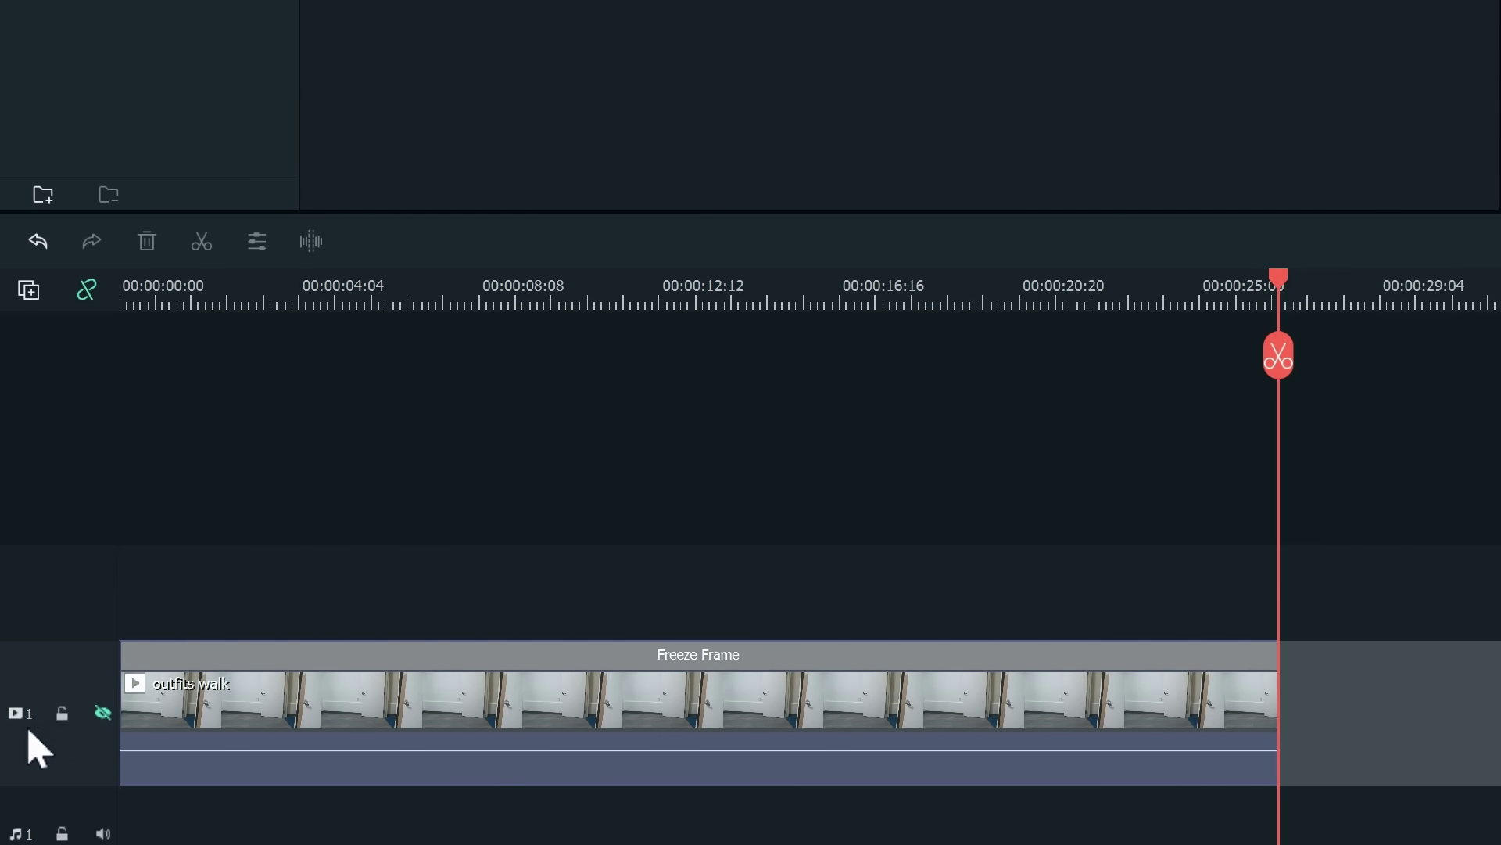
{"action": "left_click", "coordinate": [63, 713]}
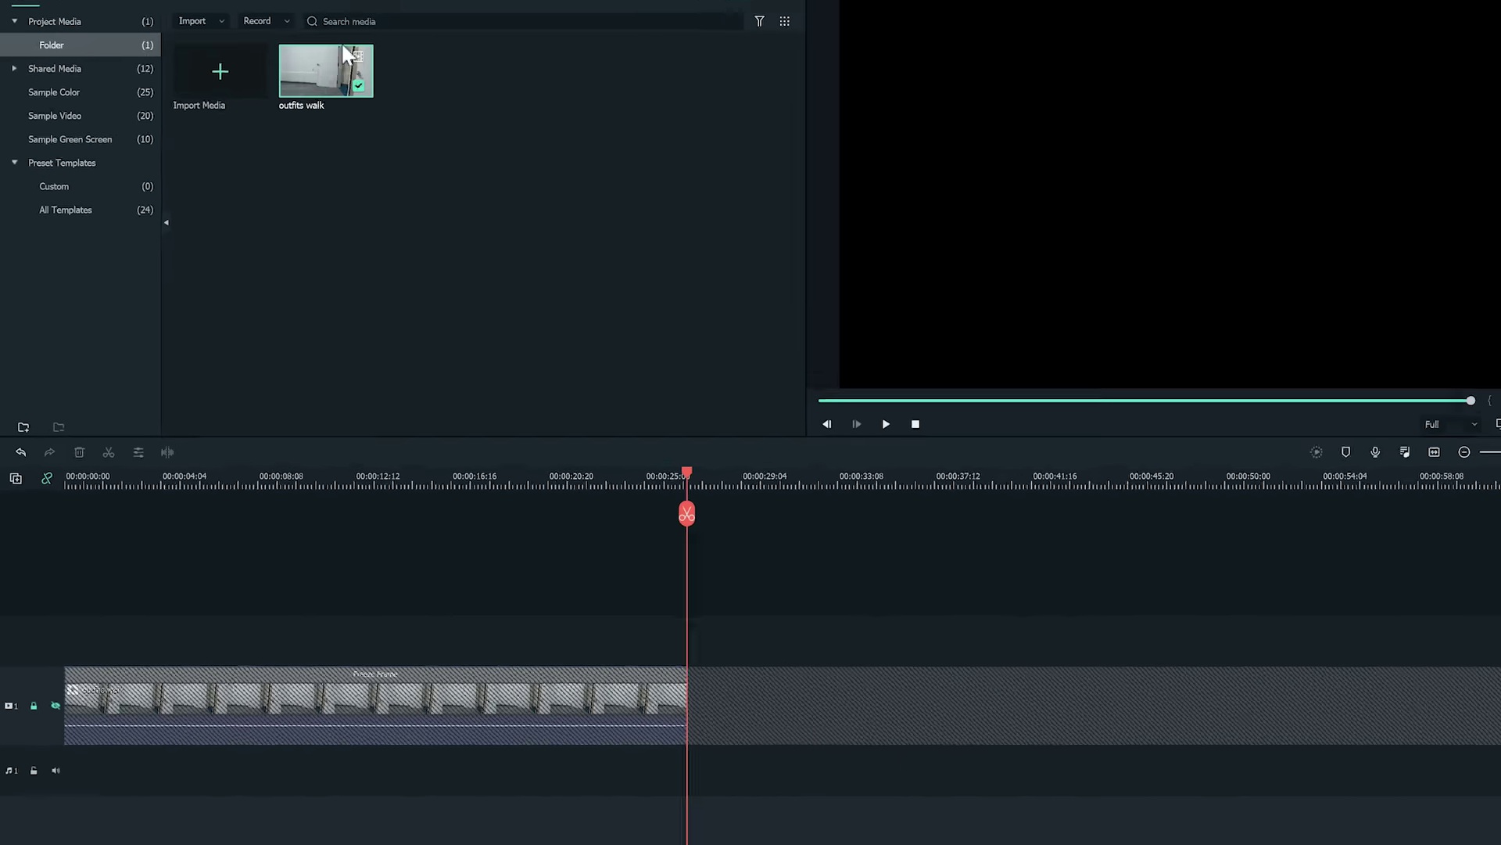
- Add a second outfits walk copy on track 2, split it into four outfit clips, and select them all
{"action": "left_click_drag", "start_coordinate": [336, 66], "coordinate": [130, 644]}
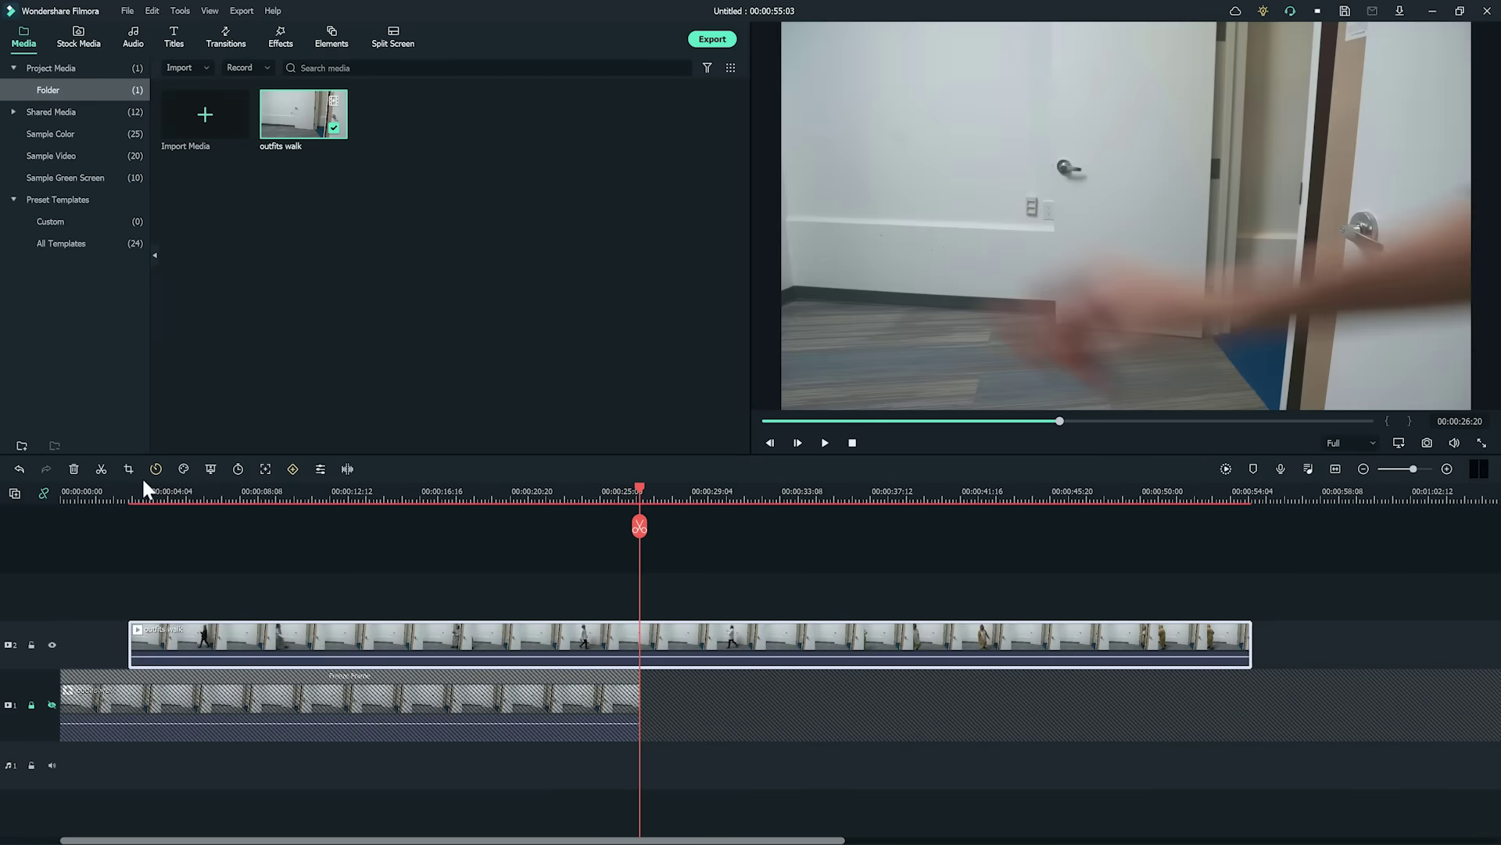
{"action": "left_click", "coordinate": [130, 485]}
{"action": "scroll", "coordinate": [547, 595], "scroll_direction": "up", "scroll_amount": 3}
{"action": "left_click", "coordinate": [212, 526]}
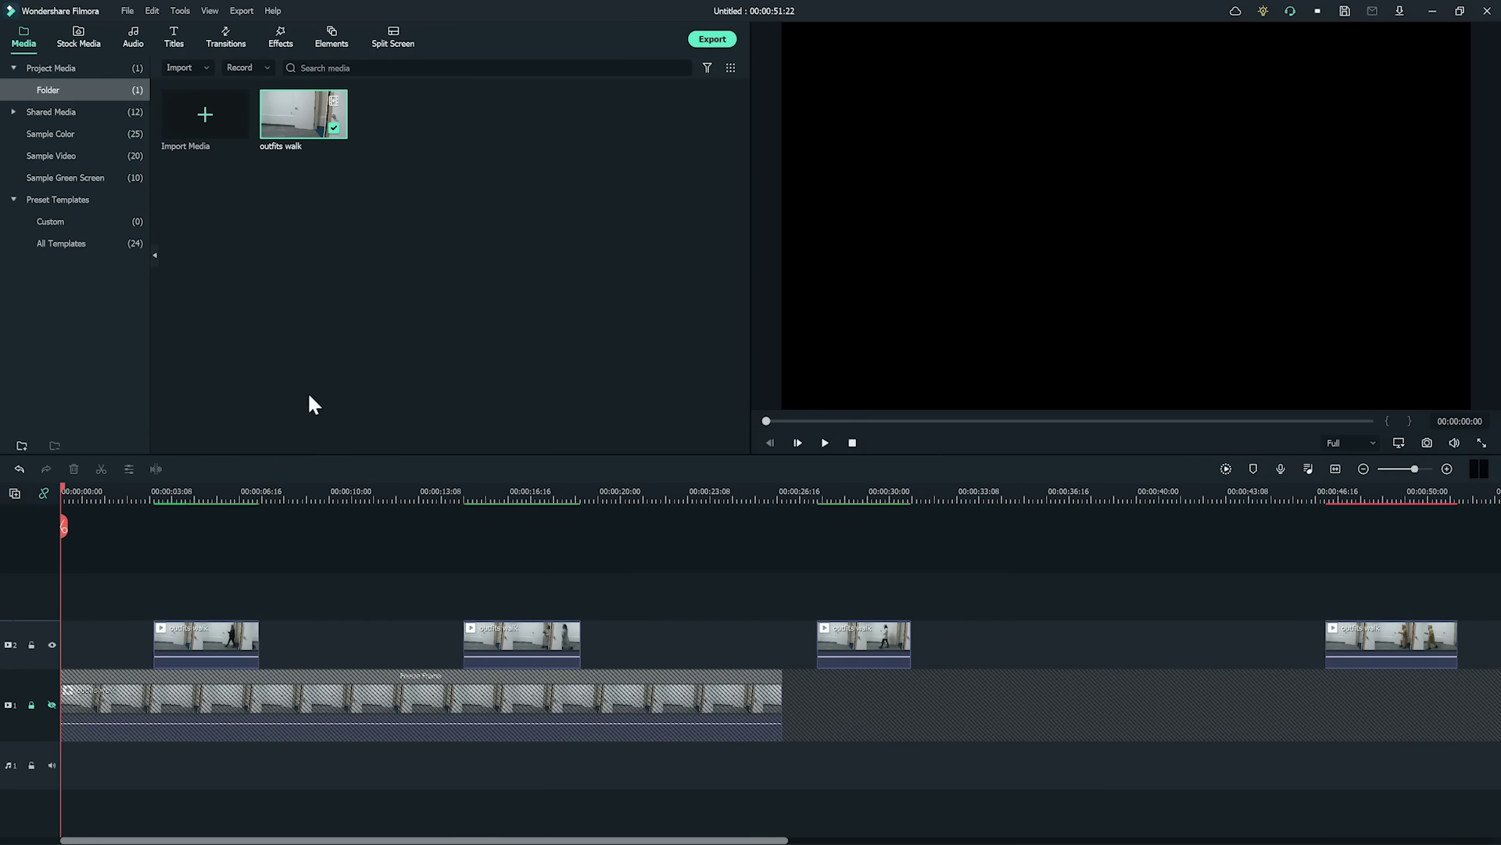
{"action": "key", "text": "ctrl+a"}
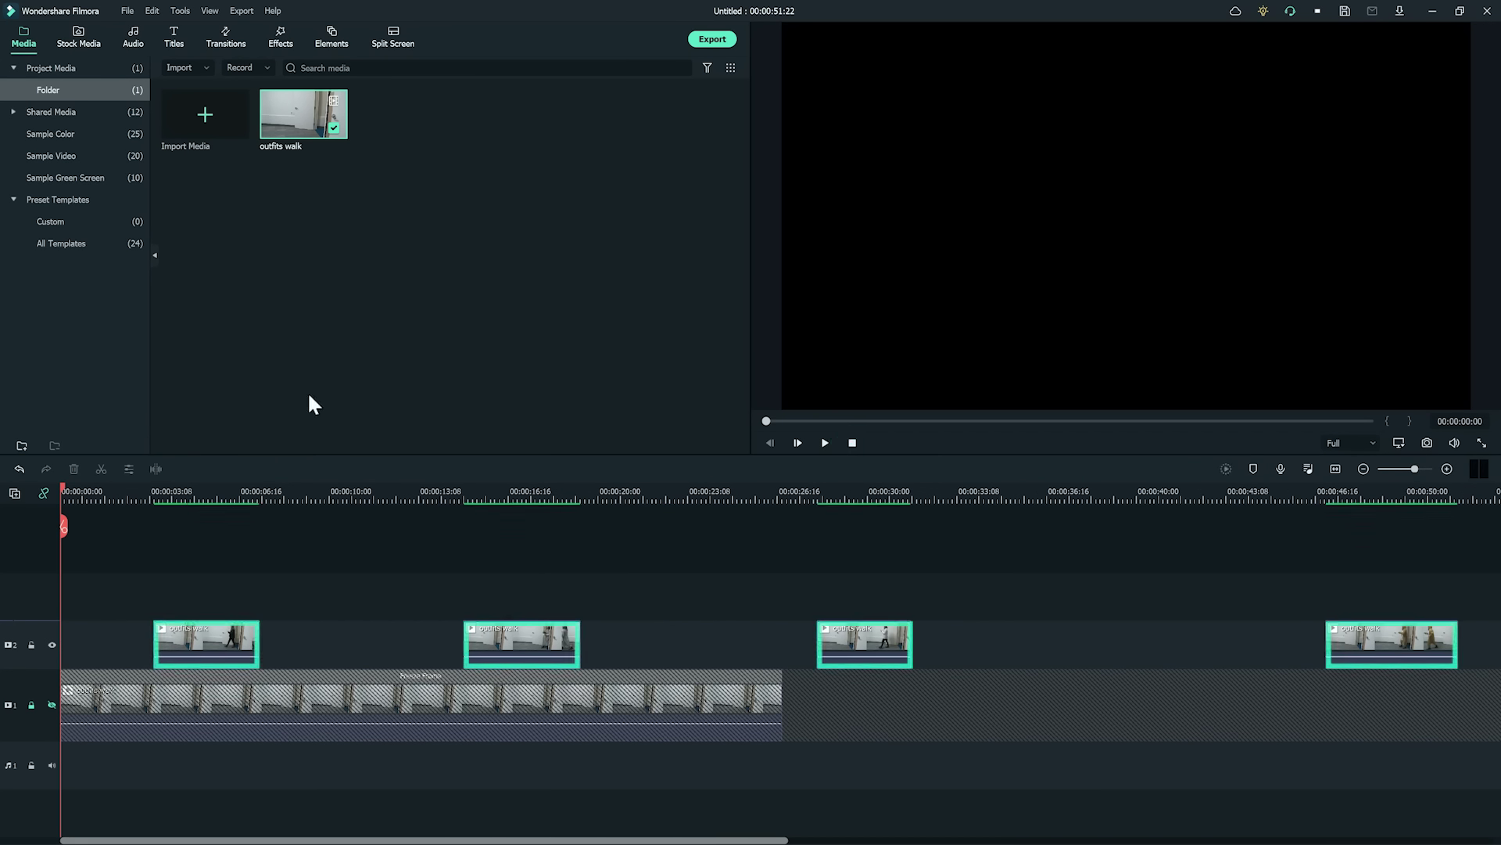
- Move the first outfit clip to 0:00 and drop the second onto a new track 3 at the playhead
{"action": "left_click", "coordinate": [212, 631]}
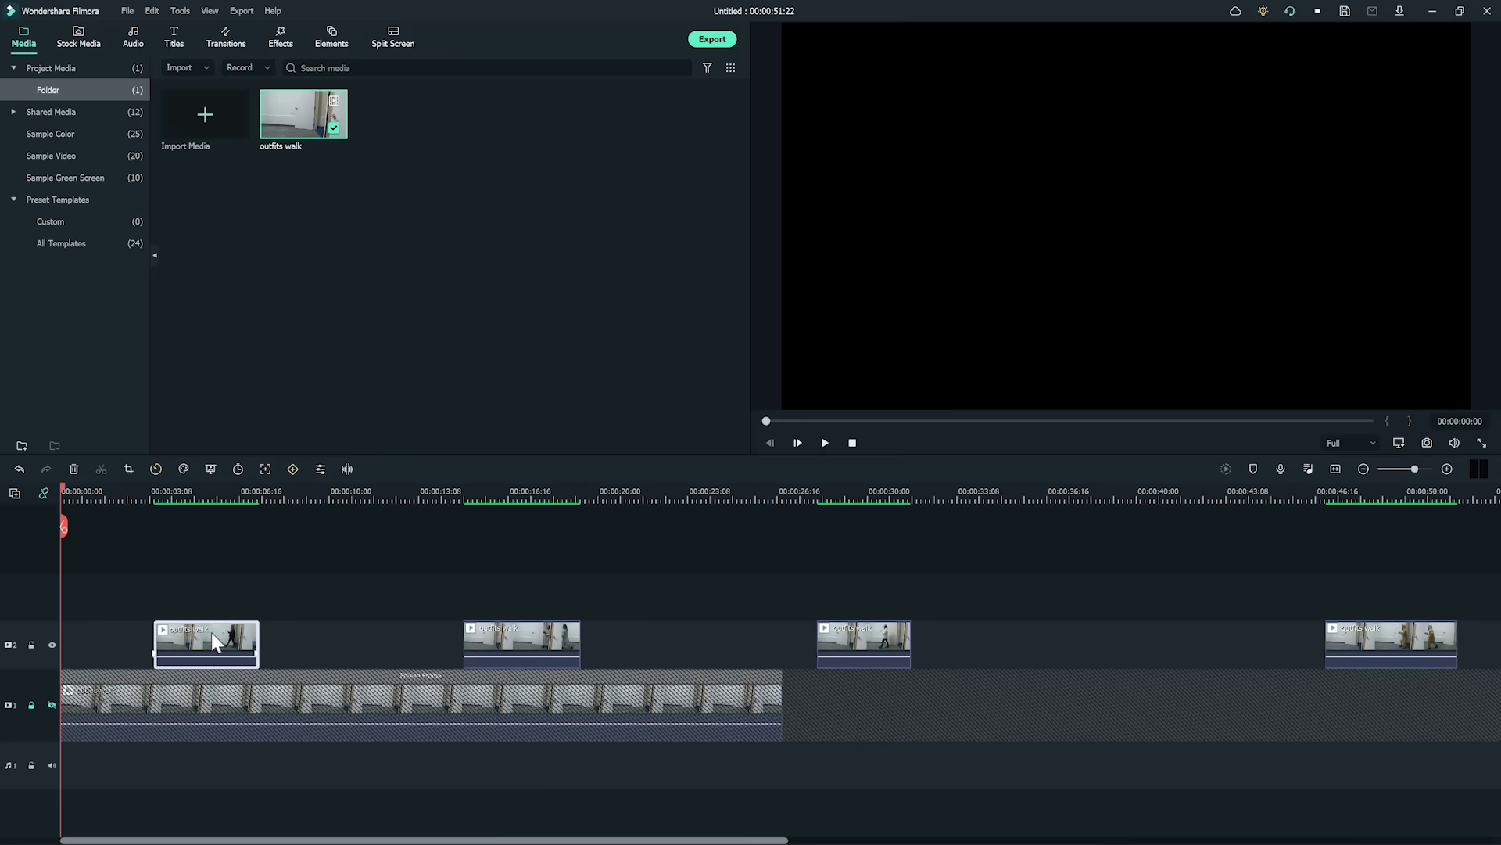
{"action": "left_click_drag", "start_coordinate": [211, 632], "coordinate": [97, 630]}
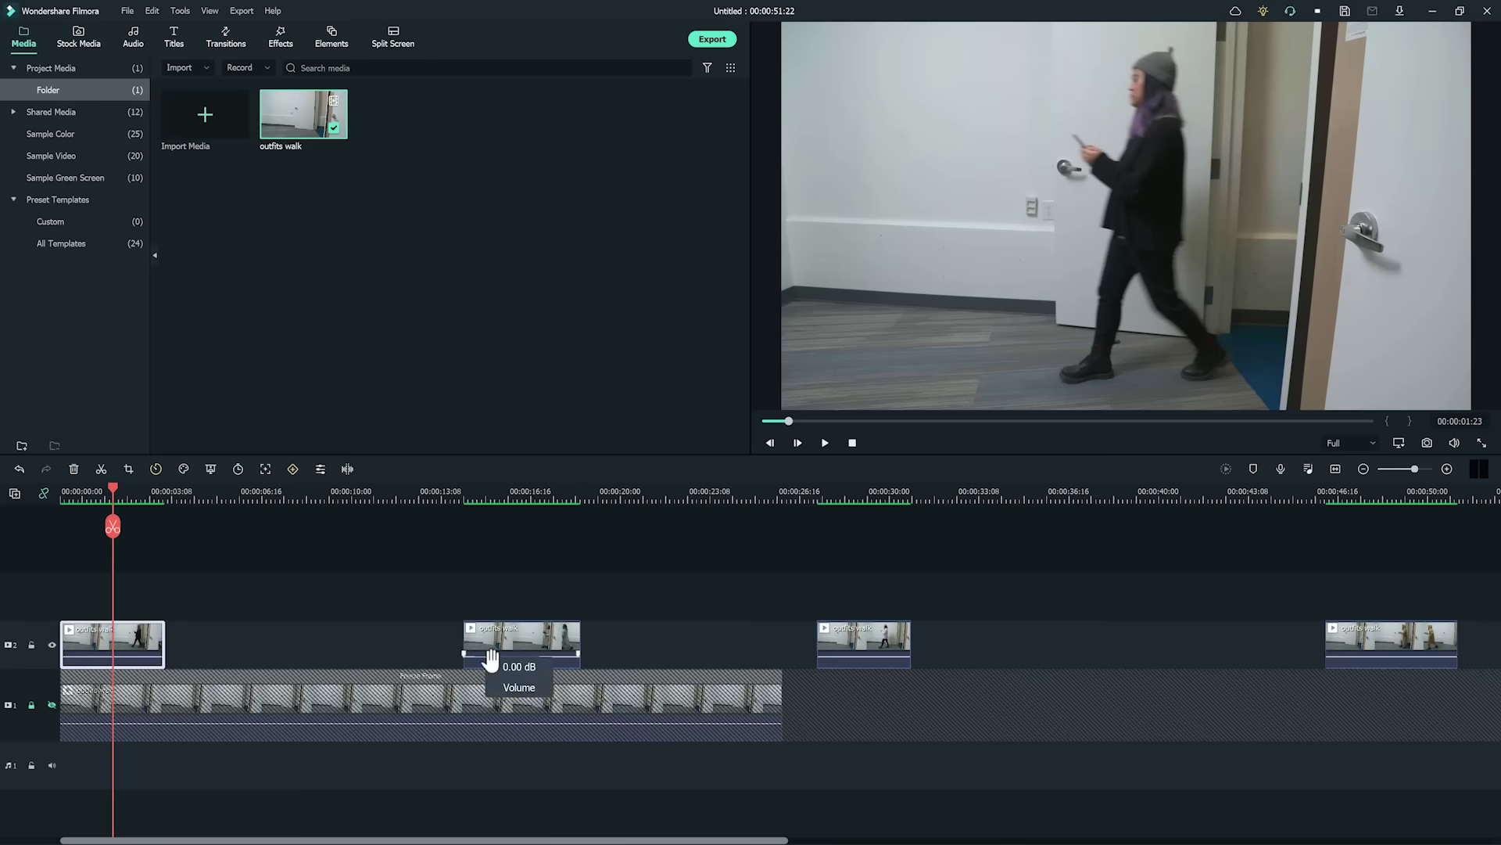
{"action": "left_click_drag", "start_coordinate": [493, 645], "coordinate": [255, 587]}
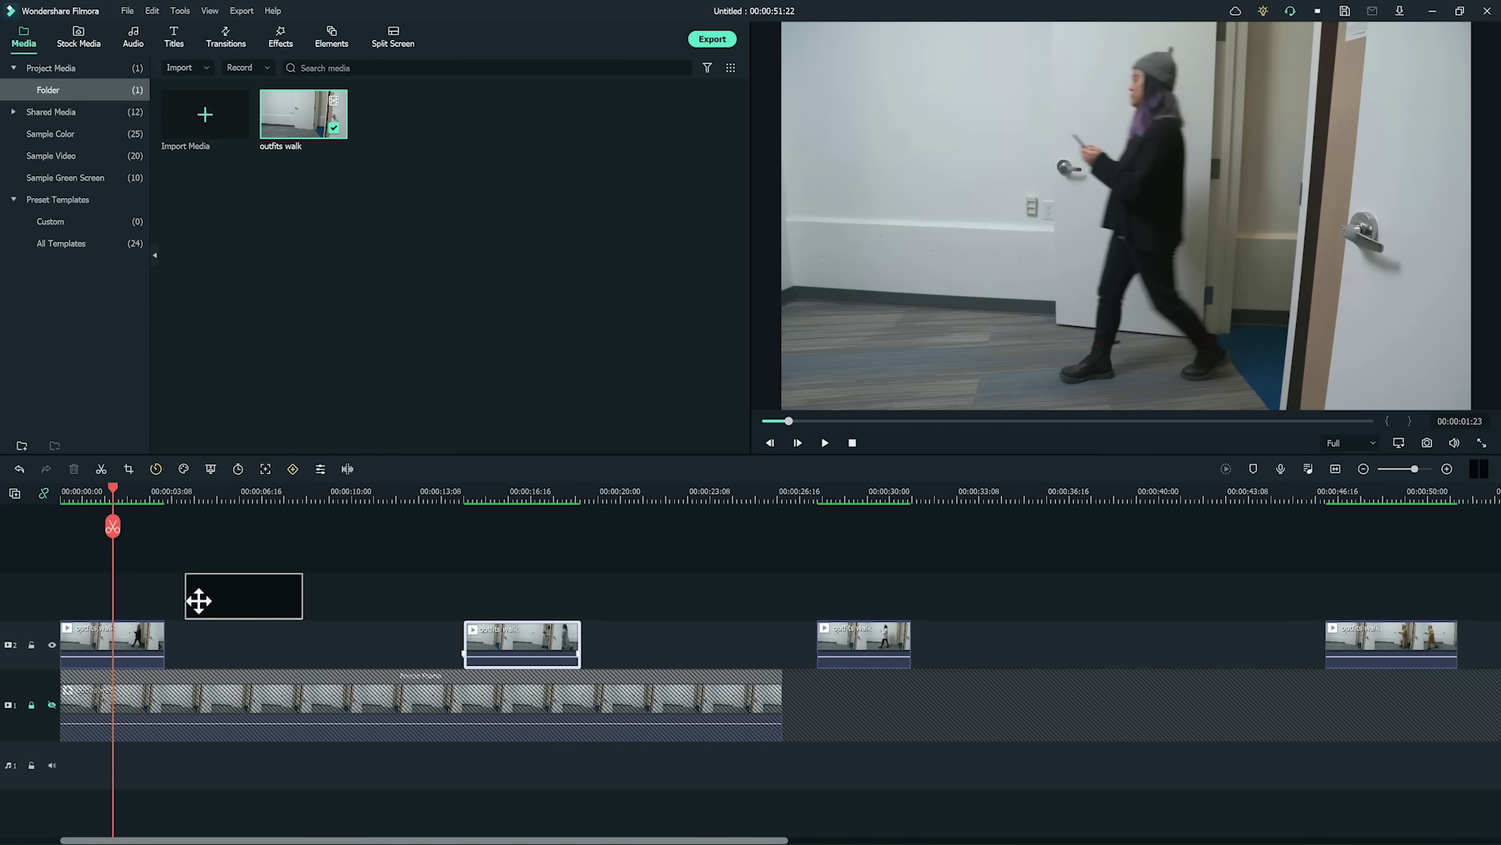
{"action": "left_click_drag", "start_coordinate": [151, 605], "coordinate": [164, 600]}
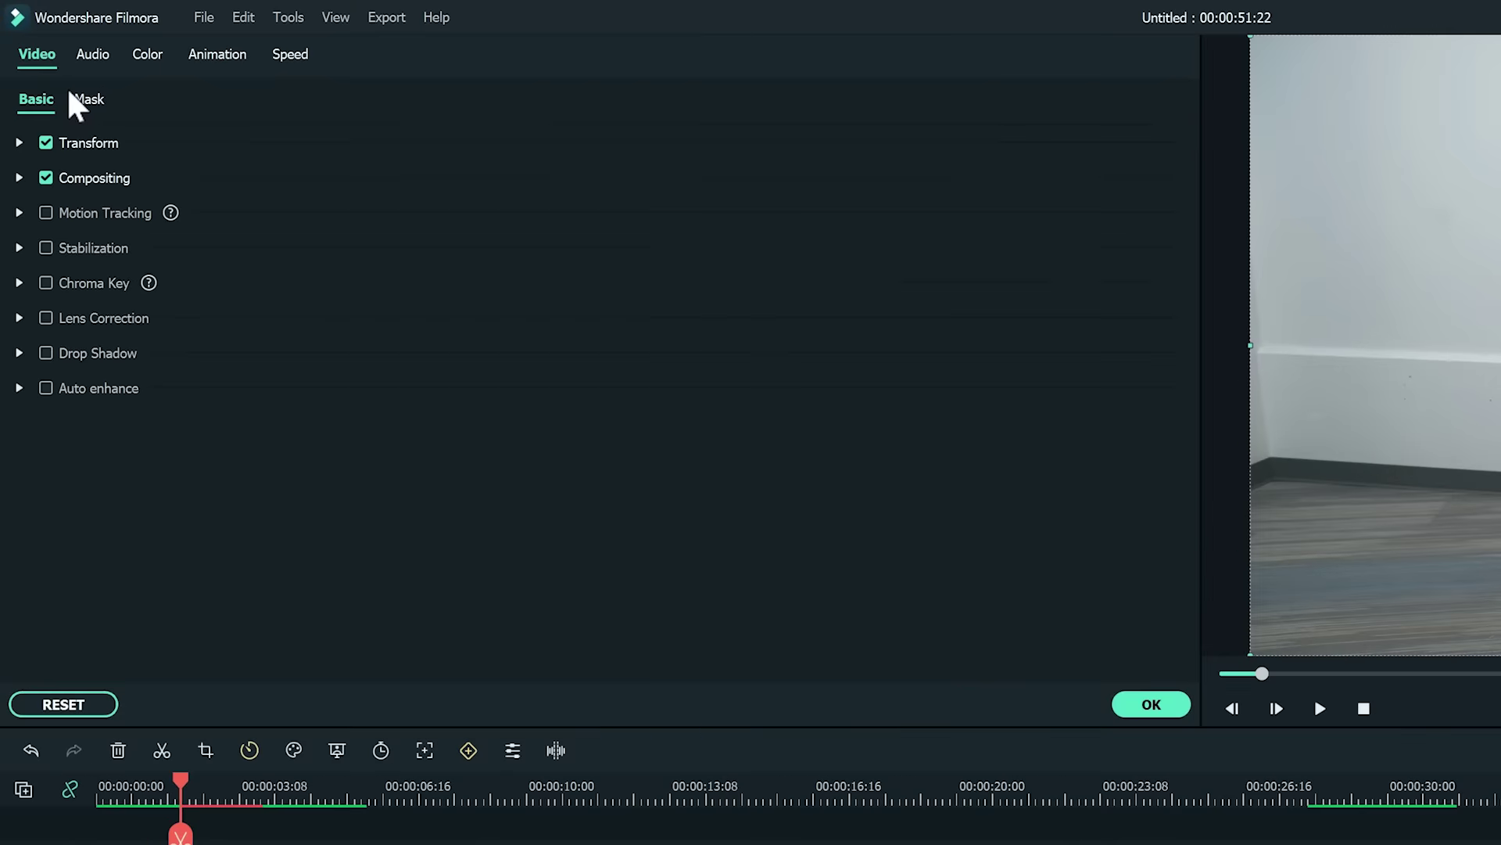
- Apply a Single line mask with 10.53 blur, keyframed to slide left by about 3 seconds
{"action": "left_click", "coordinate": [52, 62]}
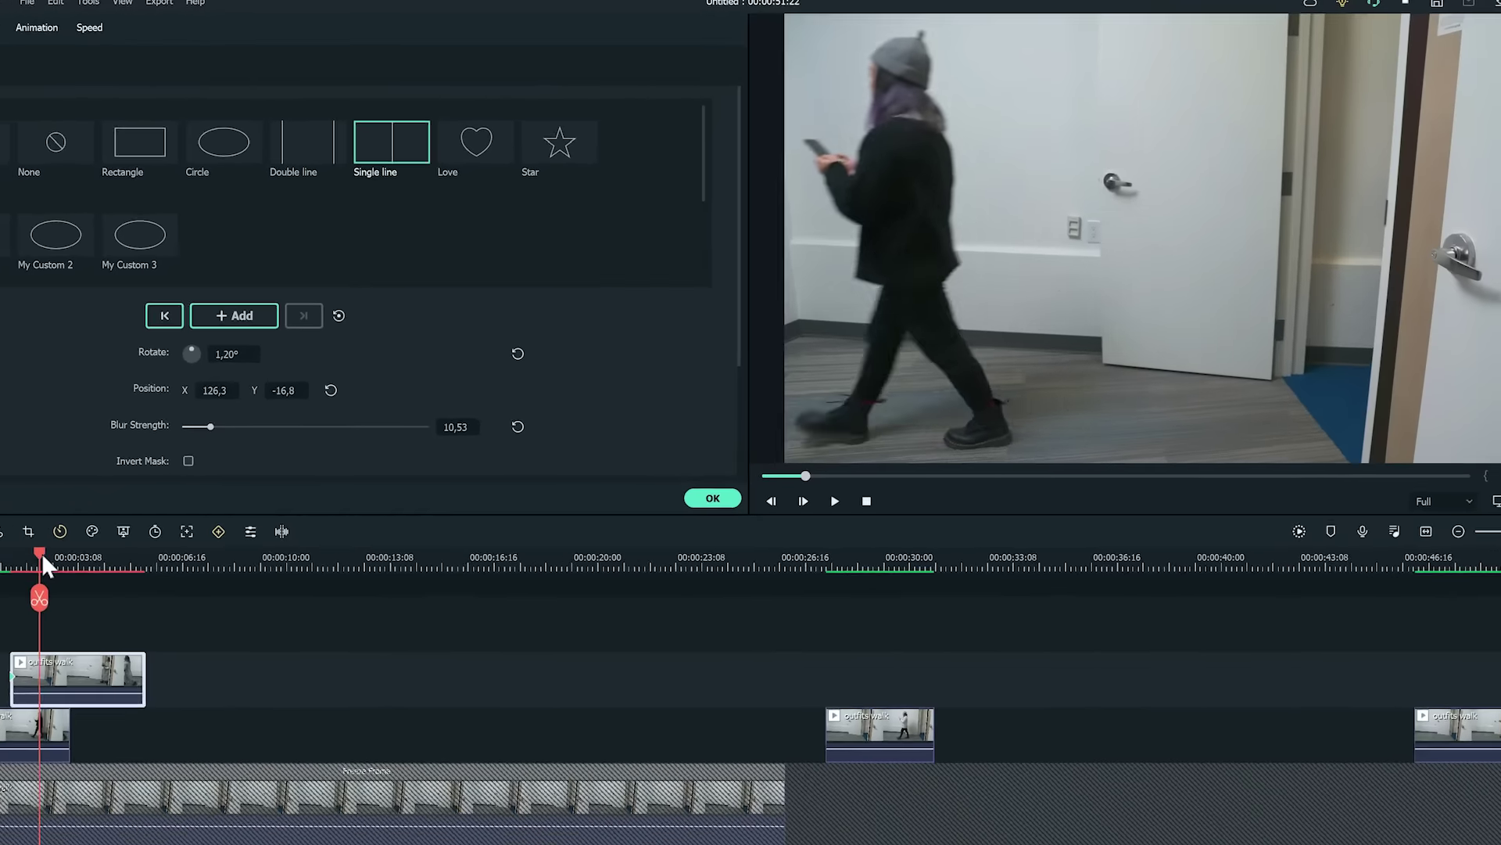
{"action": "left_click_drag", "start_coordinate": [43, 564], "coordinate": [59, 560]}
{"action": "left_click_drag", "start_coordinate": [133, 502], "coordinate": [140, 498]}
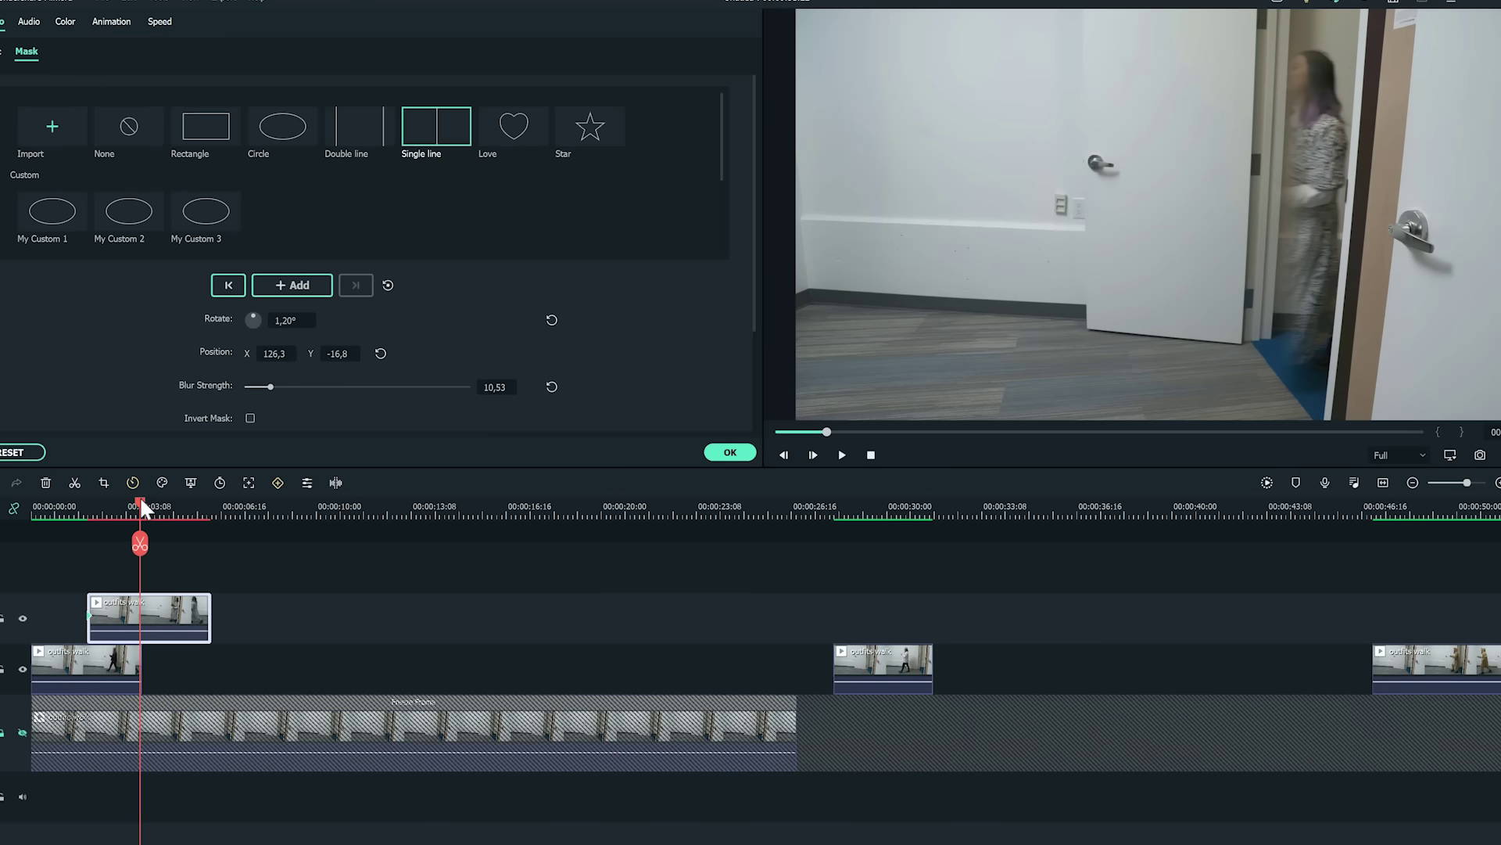
{"action": "left_click_drag", "start_coordinate": [141, 500], "coordinate": [143, 501]}
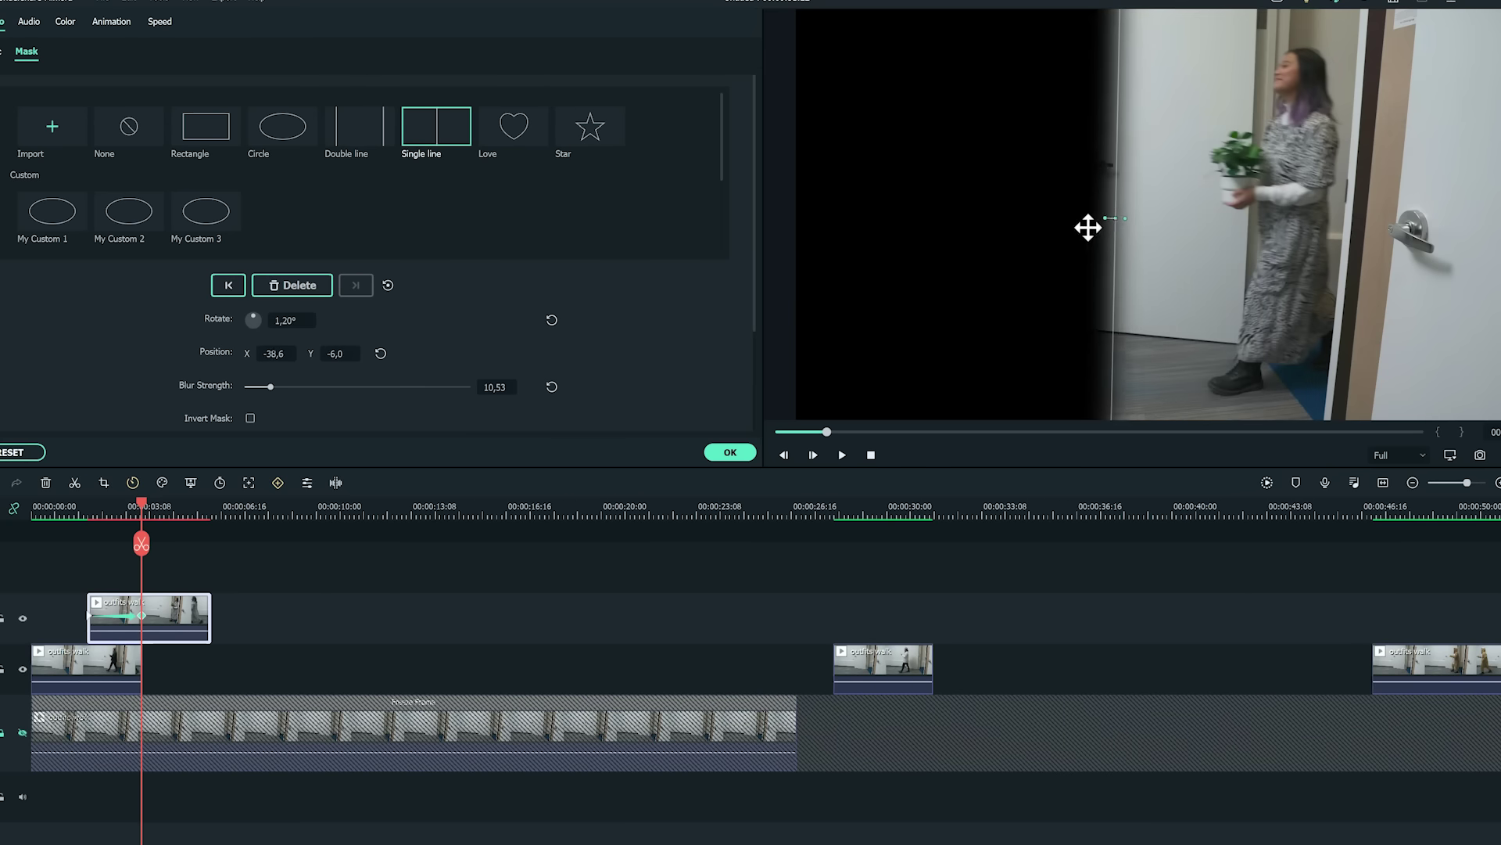
{"action": "left_click_drag", "start_coordinate": [1088, 227], "coordinate": [804, 251]}
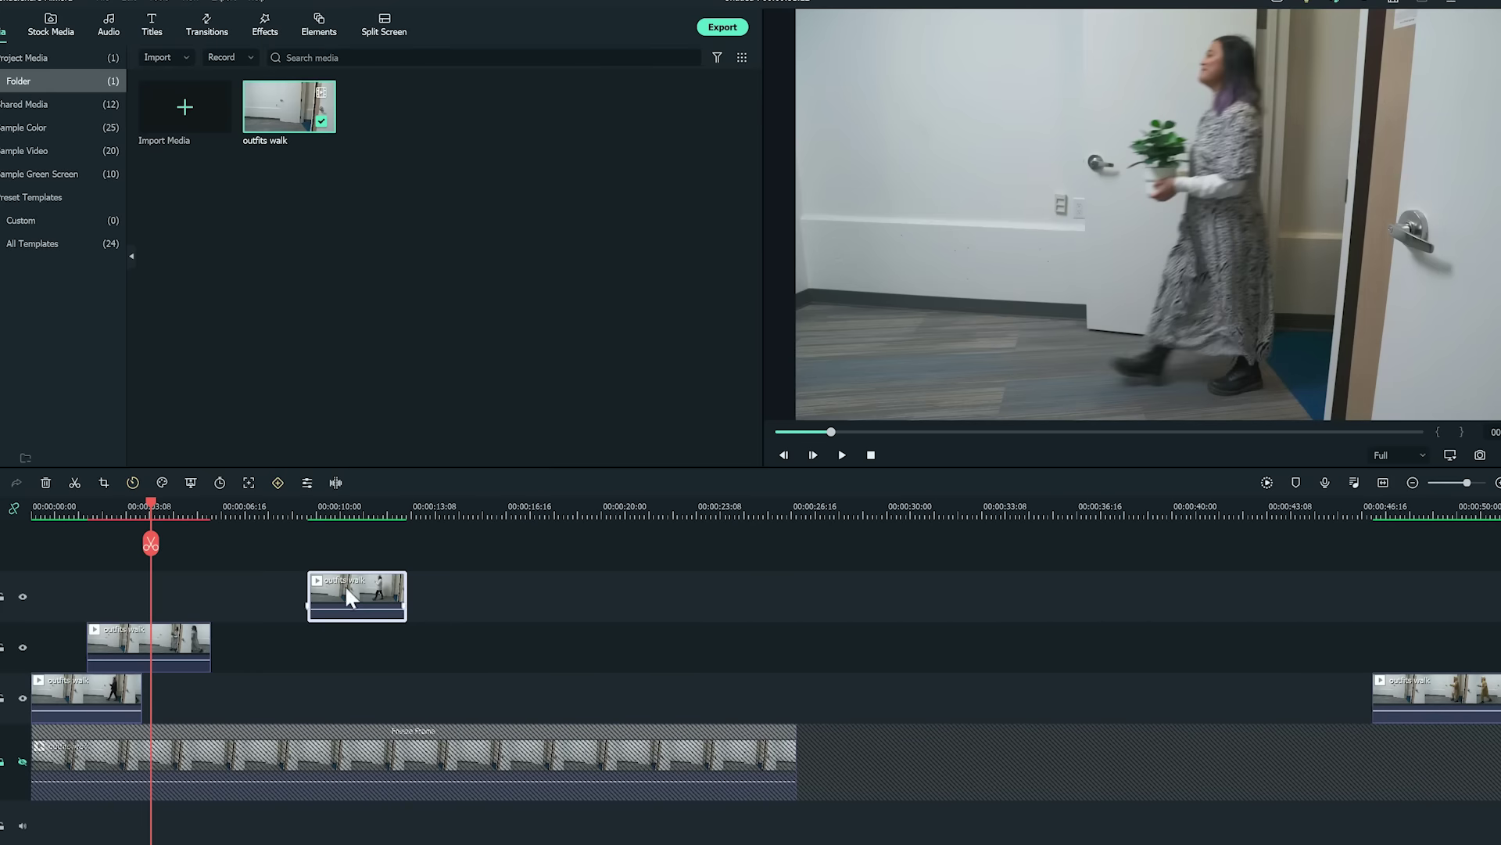
- Move the next outfit clip to new track 4 with a Single line mask keyframed to sweep left
{"action": "left_click_drag", "start_coordinate": [345, 595], "coordinate": [188, 595]}
{"action": "double_click", "coordinate": [188, 596]}
{"action": "left_click", "coordinate": [26, 51]}
{"action": "left_click", "coordinate": [436, 126]}
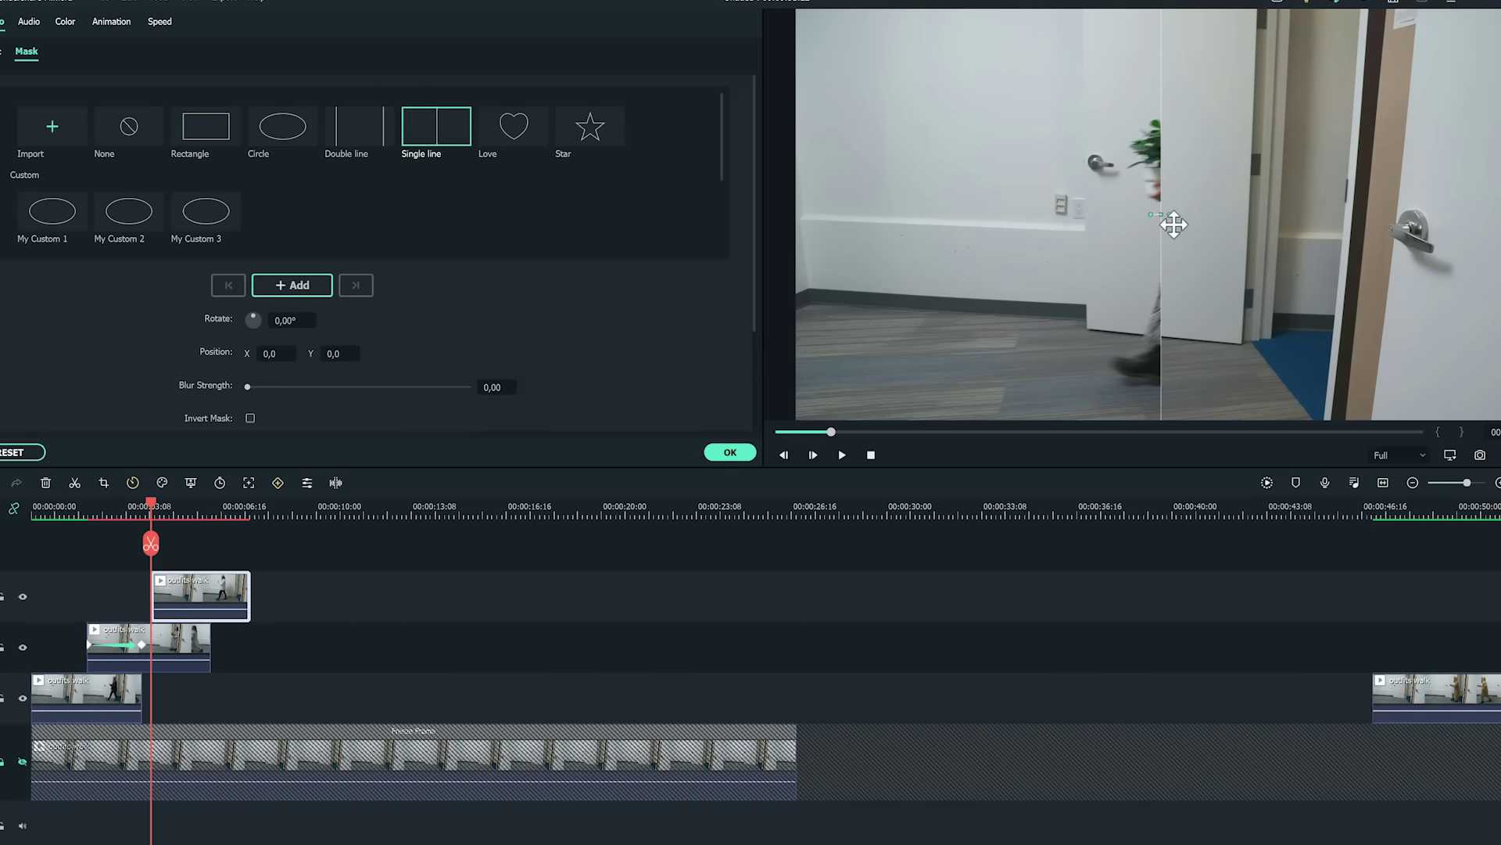
{"action": "left_click_drag", "start_coordinate": [1177, 225], "coordinate": [1294, 222]}
{"action": "left_click", "coordinate": [190, 586]}
{"action": "left_click", "coordinate": [295, 285]}
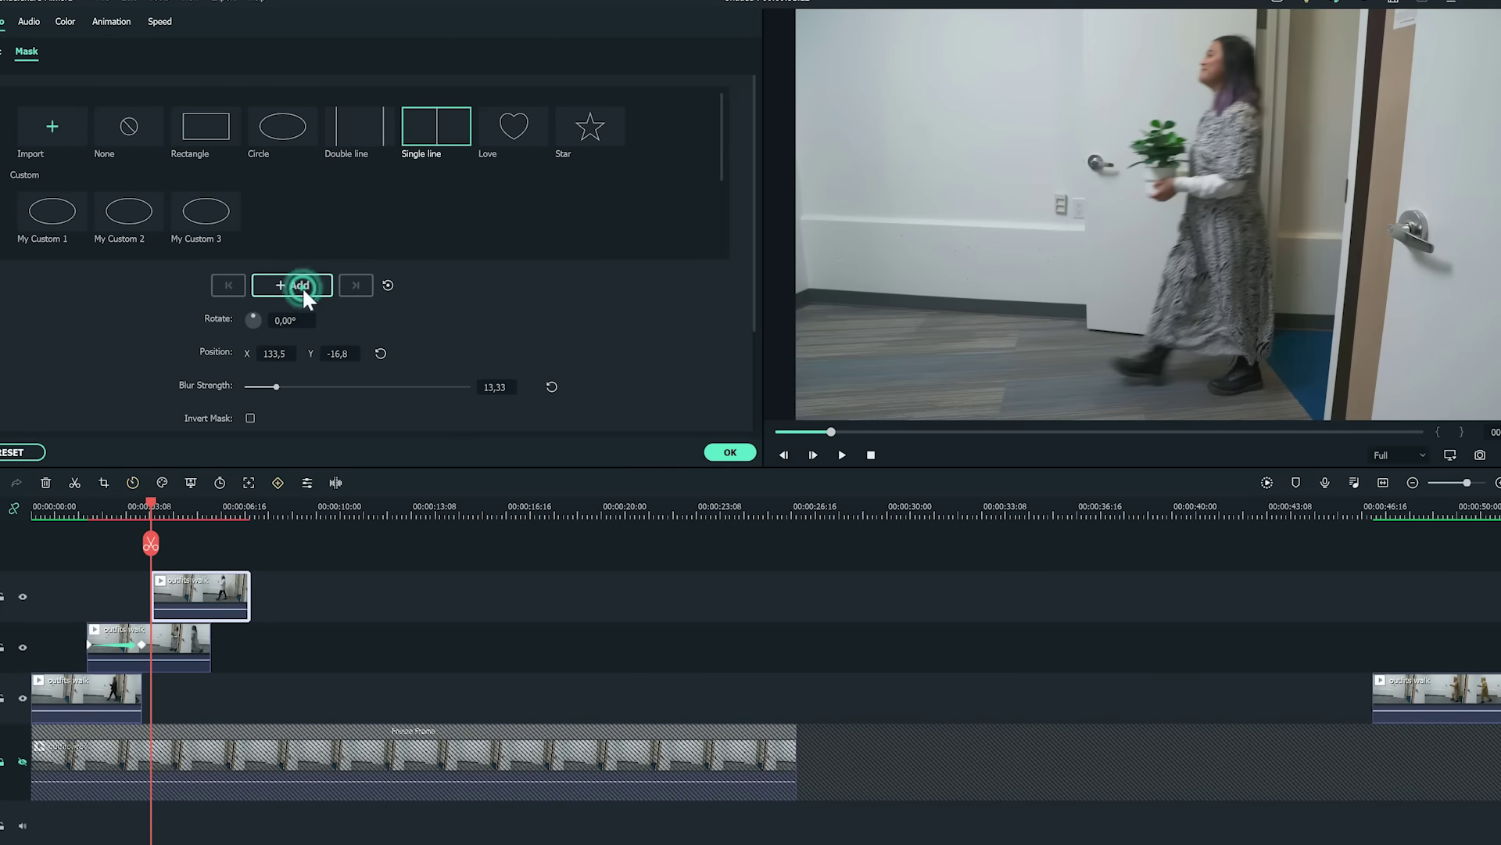
{"action": "left_click", "coordinate": [185, 500]}
{"action": "left_click_drag", "start_coordinate": [186, 506], "coordinate": [208, 504]}
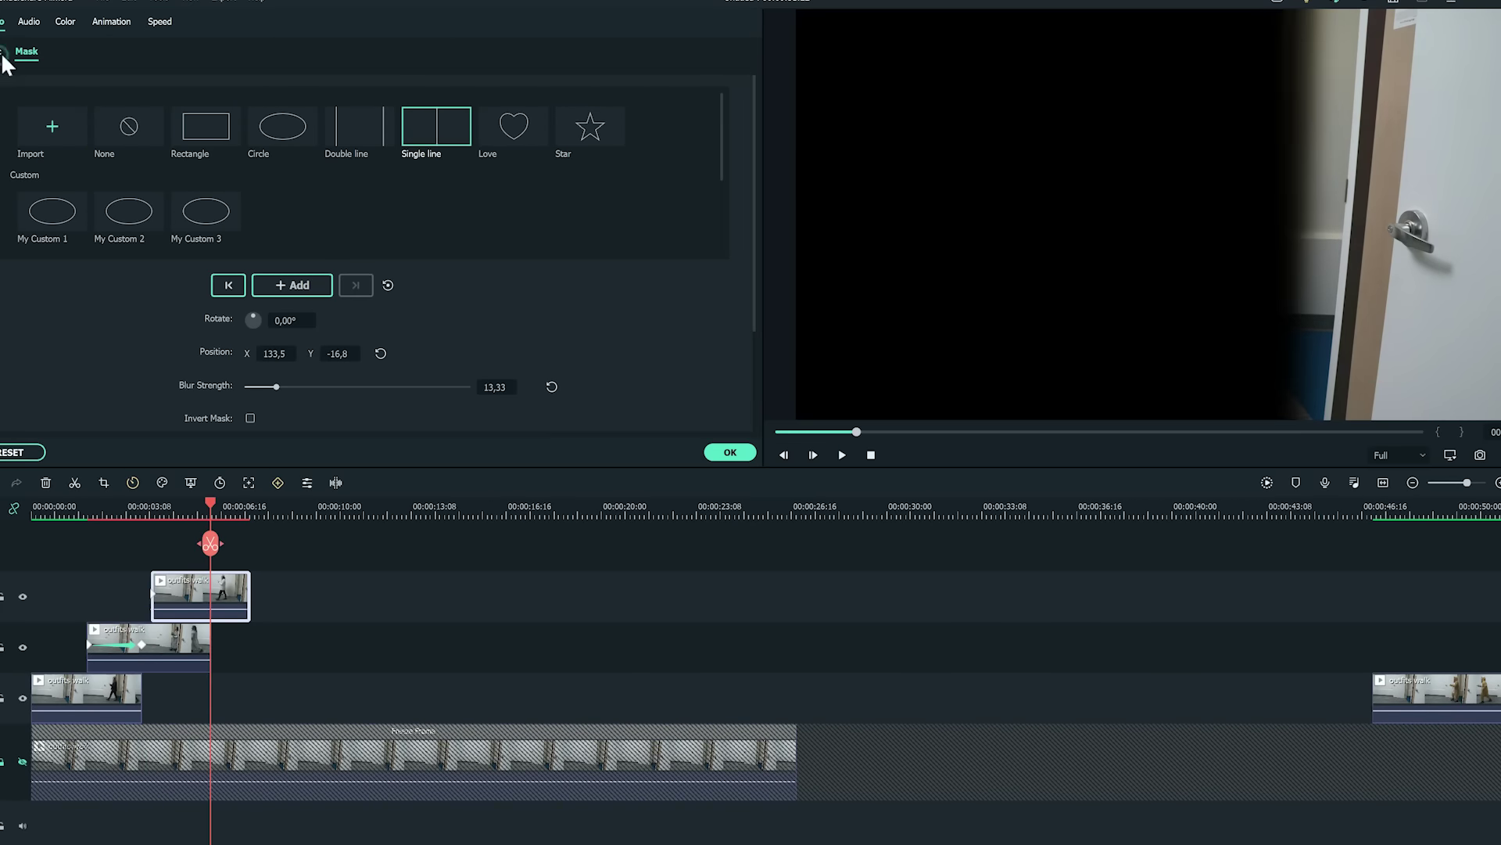
{"action": "left_click_drag", "start_coordinate": [1268, 224], "coordinate": [800, 248]}
{"action": "scroll", "coordinate": [211, 595], "scroll_direction": "down", "scroll_amount": 2}
{"action": "scroll", "coordinate": [212, 595], "scroll_direction": "up", "scroll_amount": 3}
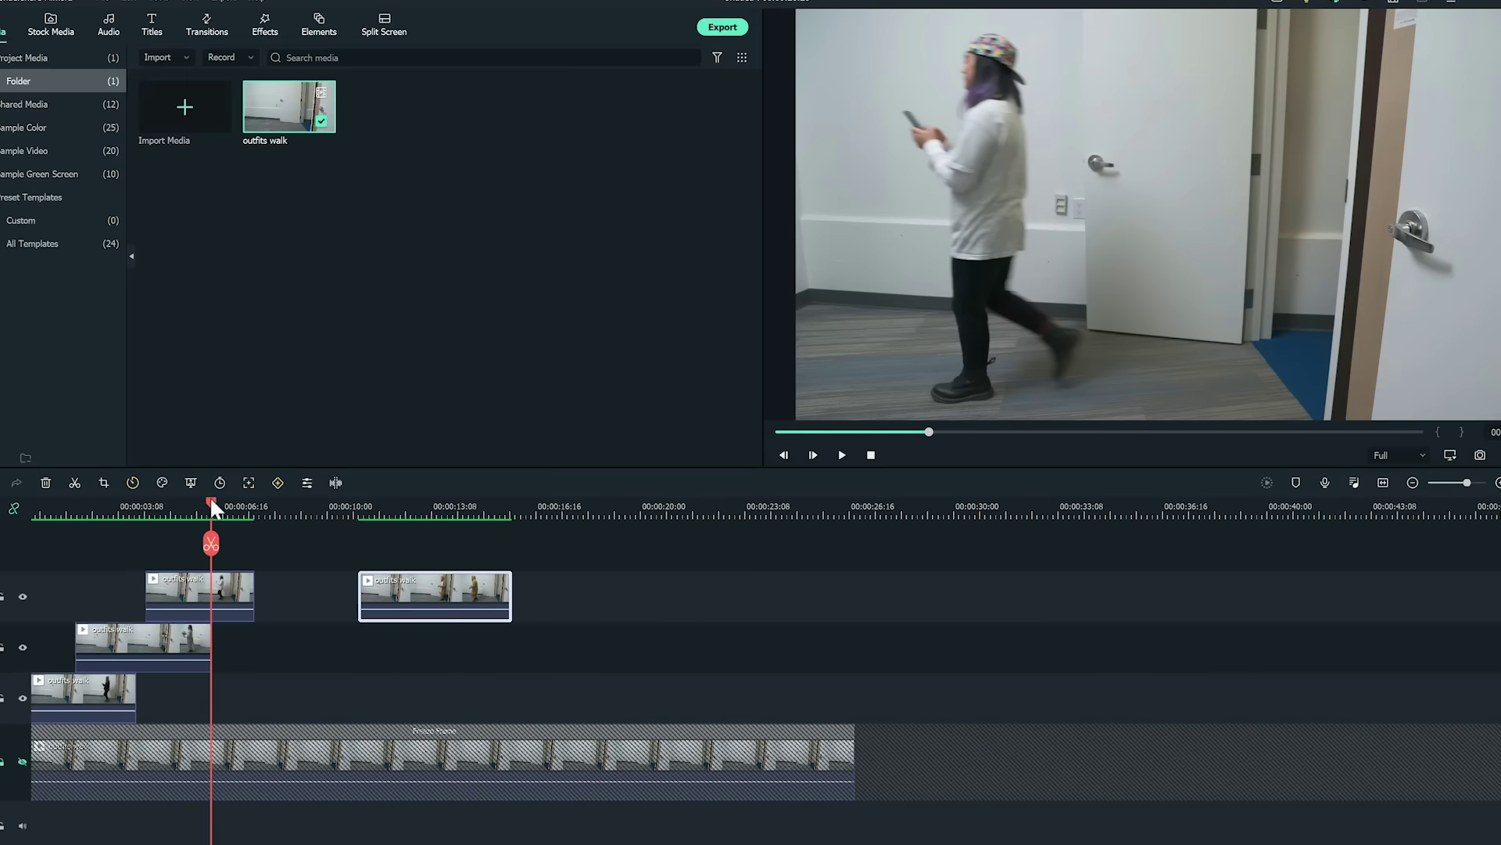
- Put the following outfit clip on track 5 with its own keyframed Single line mask wipe
{"action": "left_click_drag", "start_coordinate": [211, 506], "coordinate": [185, 504]}
{"action": "left_click_drag", "start_coordinate": [396, 586], "coordinate": [235, 588]}
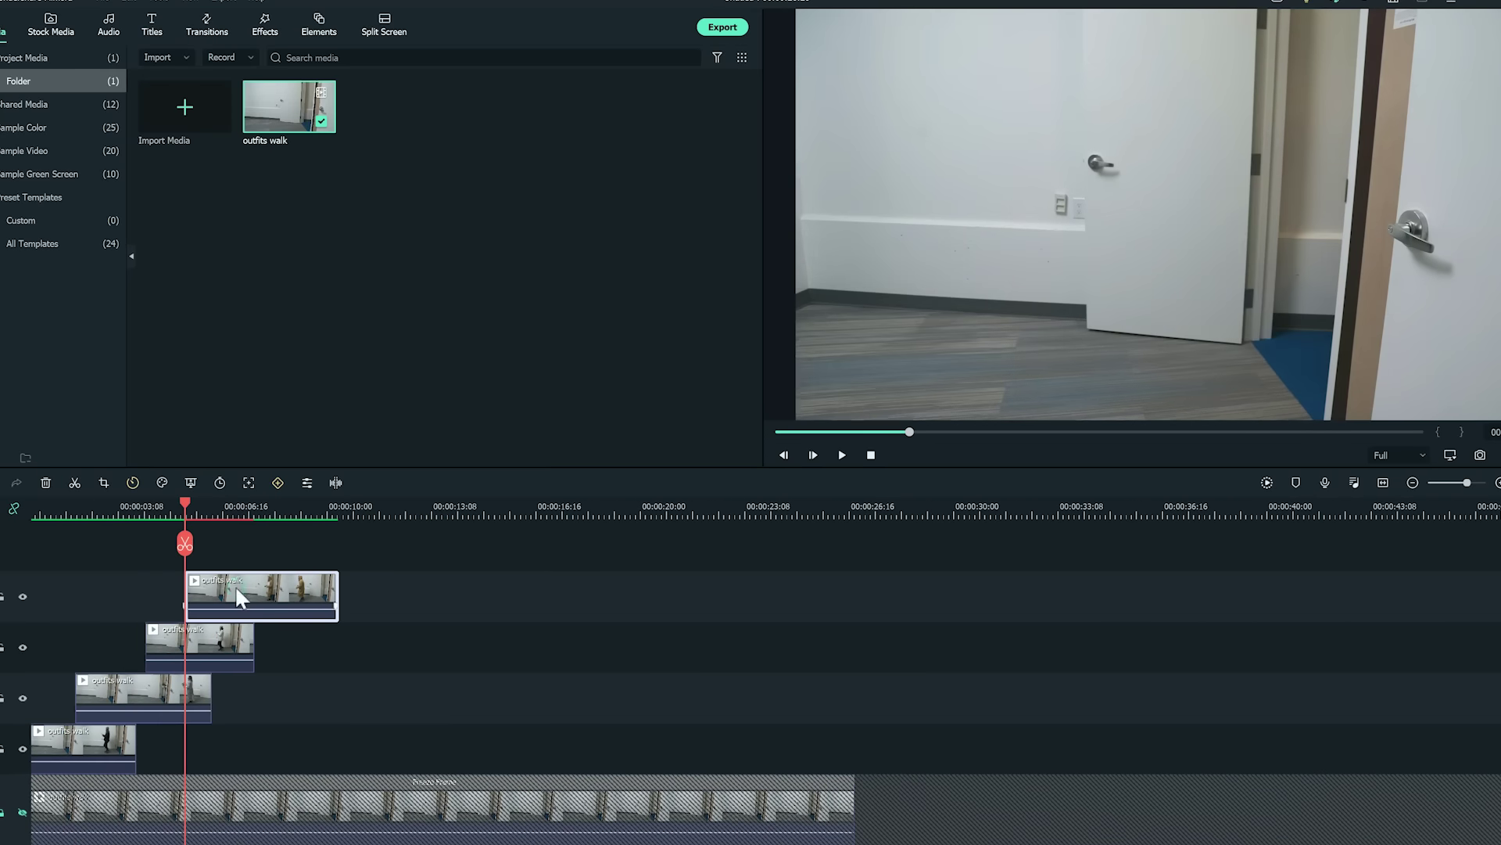
{"action": "double_click", "coordinate": [235, 588]}
{"action": "left_click", "coordinate": [458, 144]}
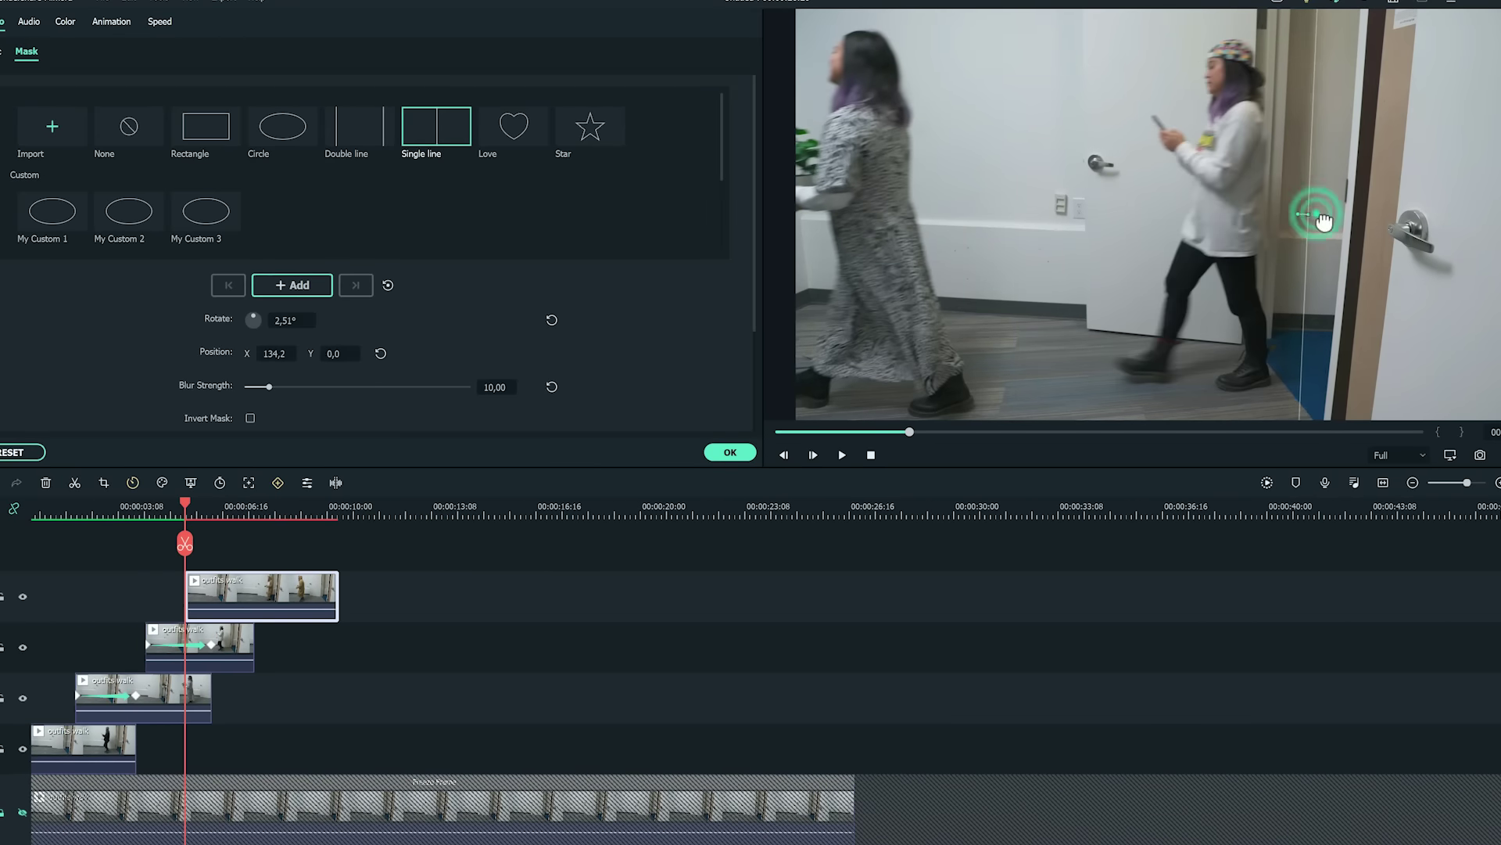
{"action": "left_click", "coordinate": [241, 502]}
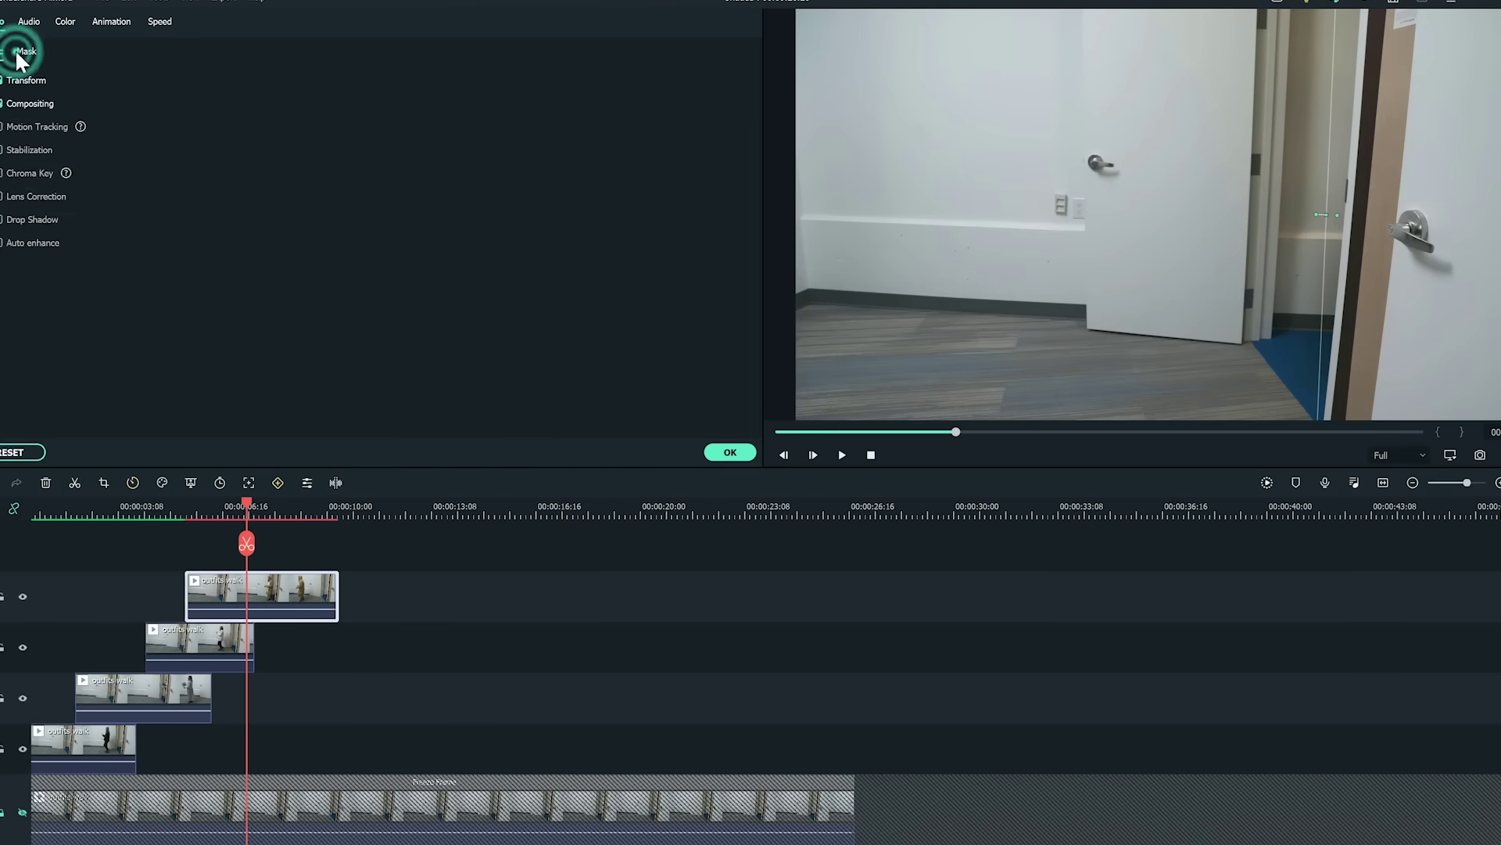
{"action": "left_click_drag", "start_coordinate": [1329, 224], "coordinate": [785, 247]}
- Close the clip settings and play the sequence from the beginning
{"action": "left_click_drag", "start_coordinate": [249, 504], "coordinate": [33, 504]}
{"action": "scroll", "coordinate": [215, 517], "scroll_direction": "up", "scroll_amount": 4}
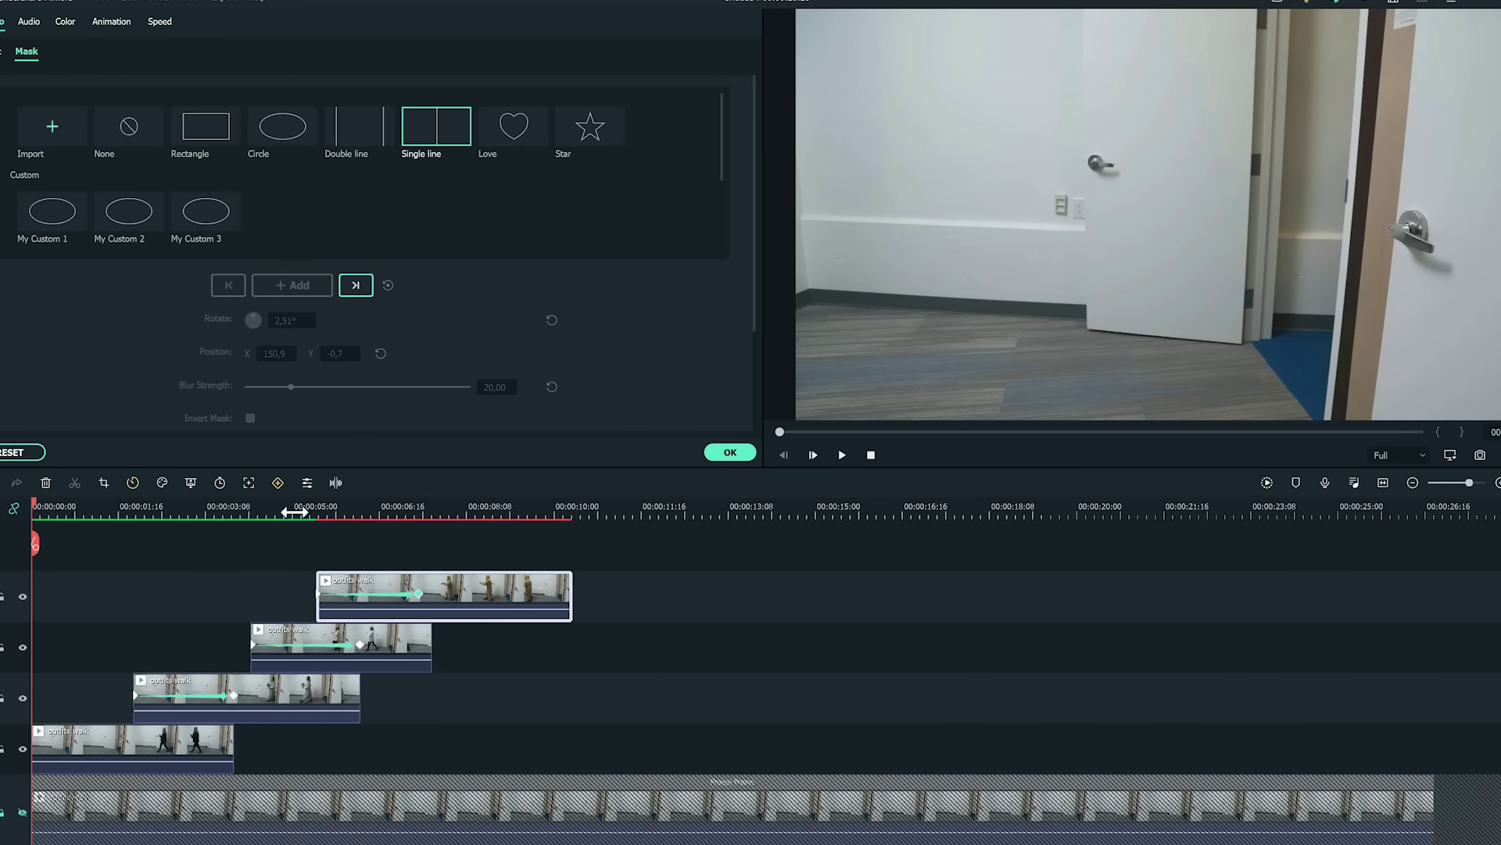
{"action": "left_click", "coordinate": [35, 539]}
{"action": "key", "text": "space"}
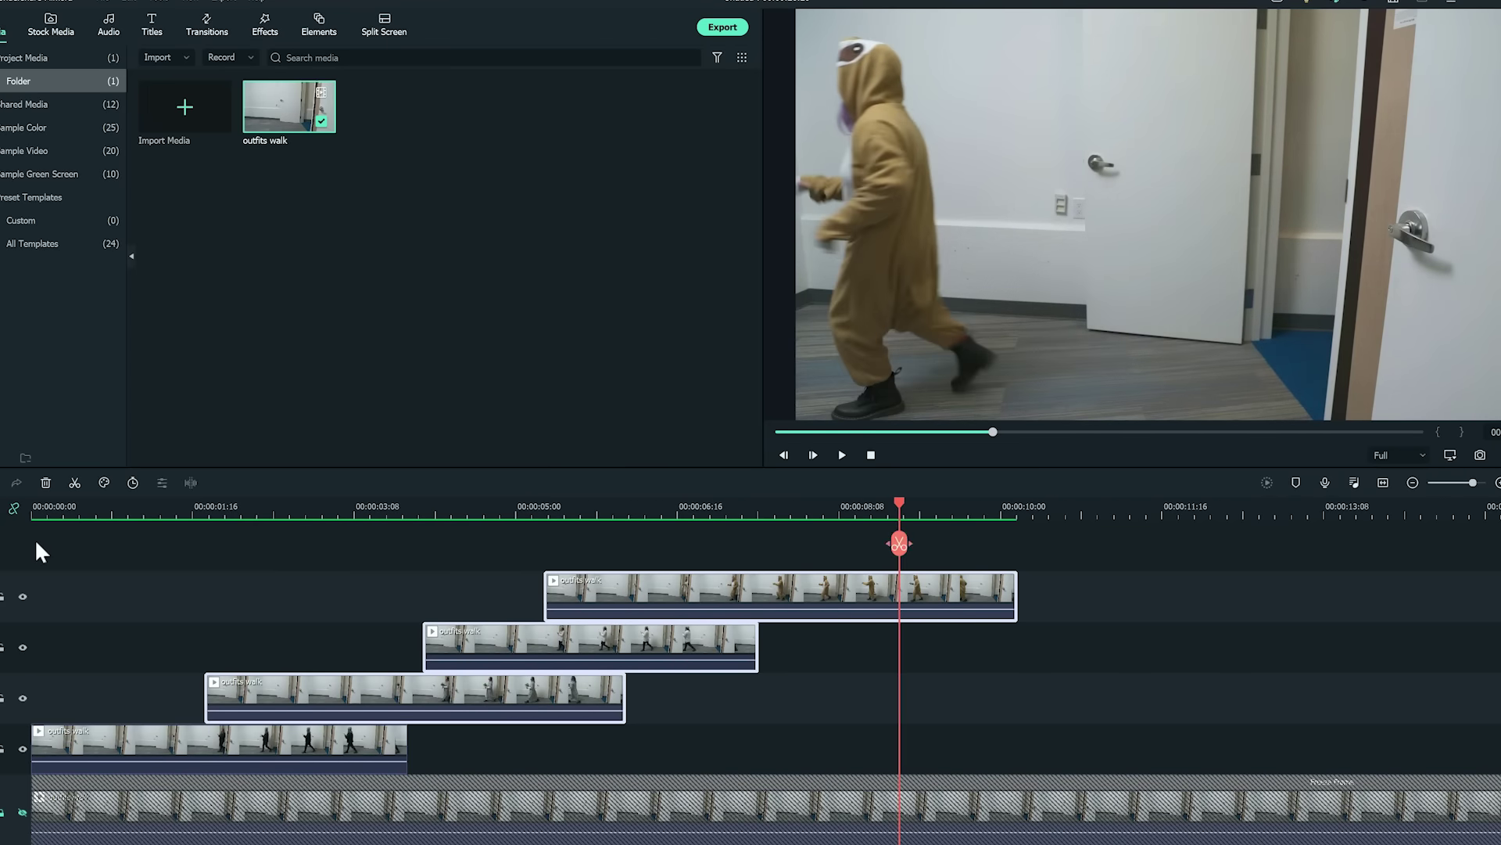
- Paste a copy of the first outfit clip onto a new top track after the others
{"action": "left_click", "coordinate": [94, 739]}
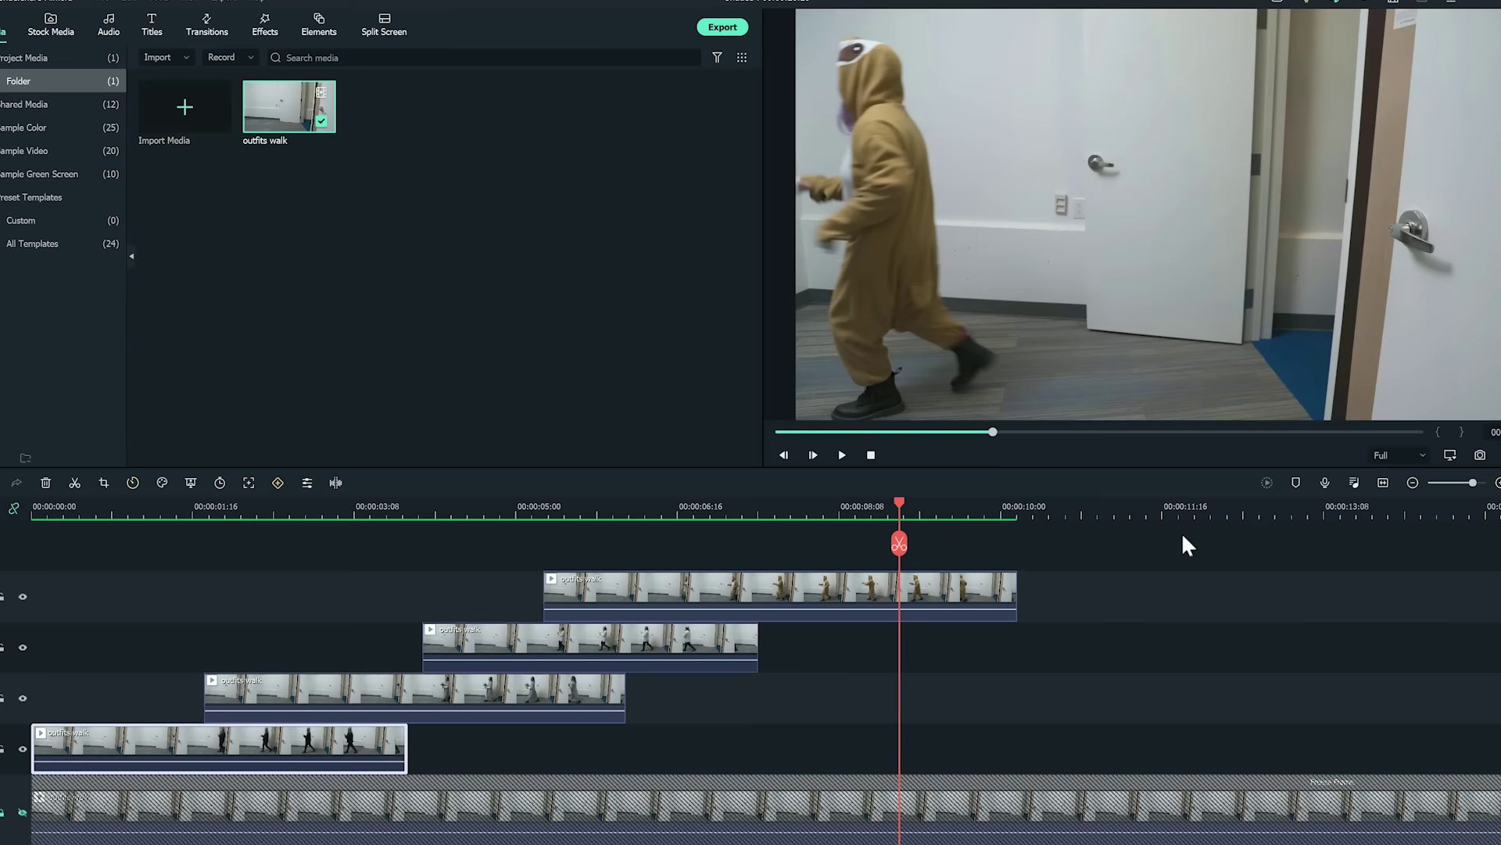
{"action": "left_click_drag", "start_coordinate": [898, 508], "coordinate": [804, 528]}
{"action": "key", "text": "ctrl+v"}
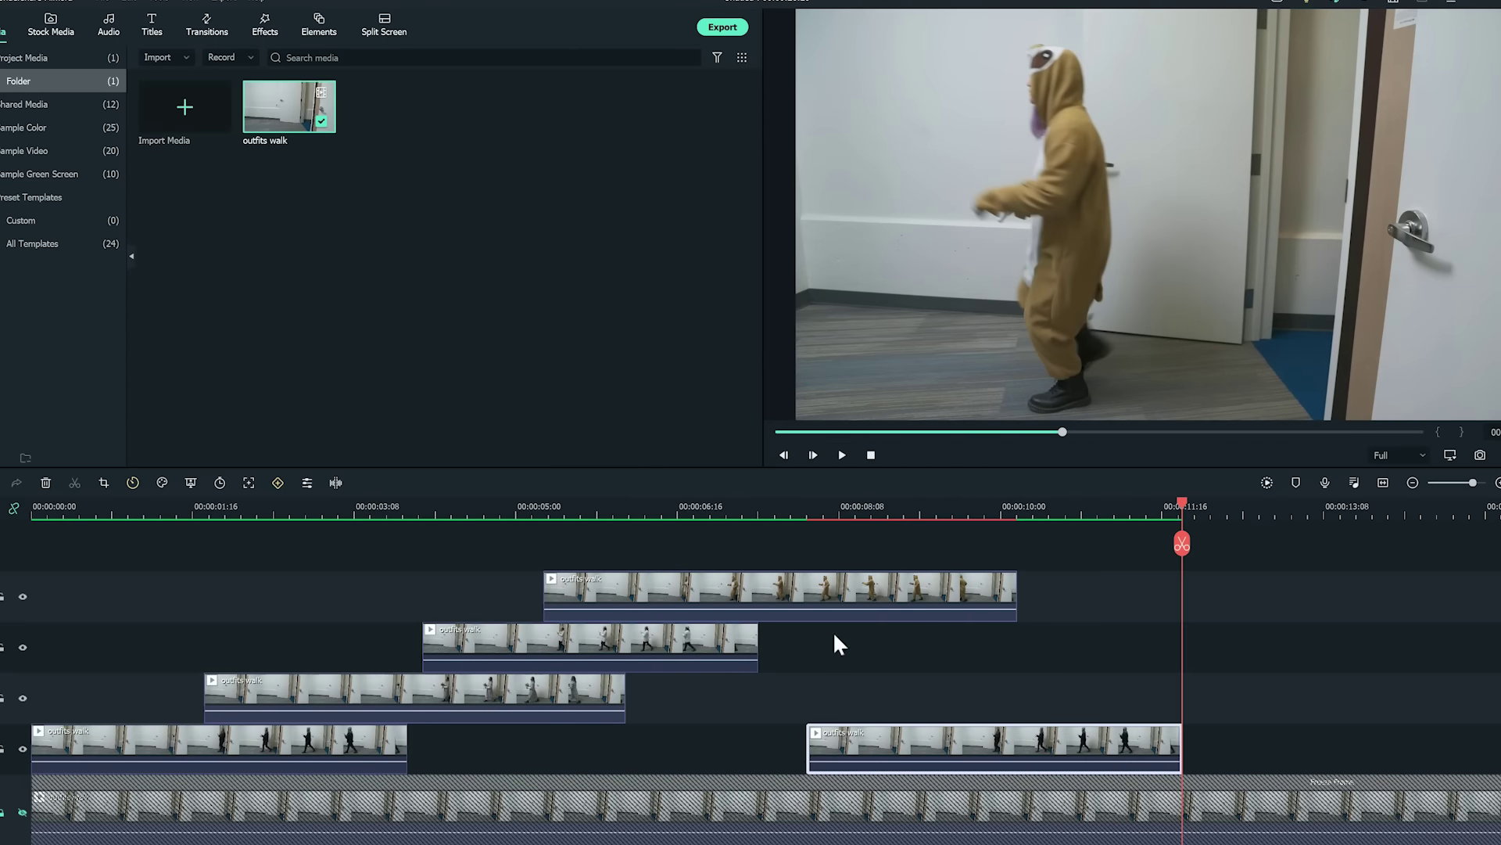
{"action": "left_click_drag", "start_coordinate": [874, 739], "coordinate": [874, 540]}
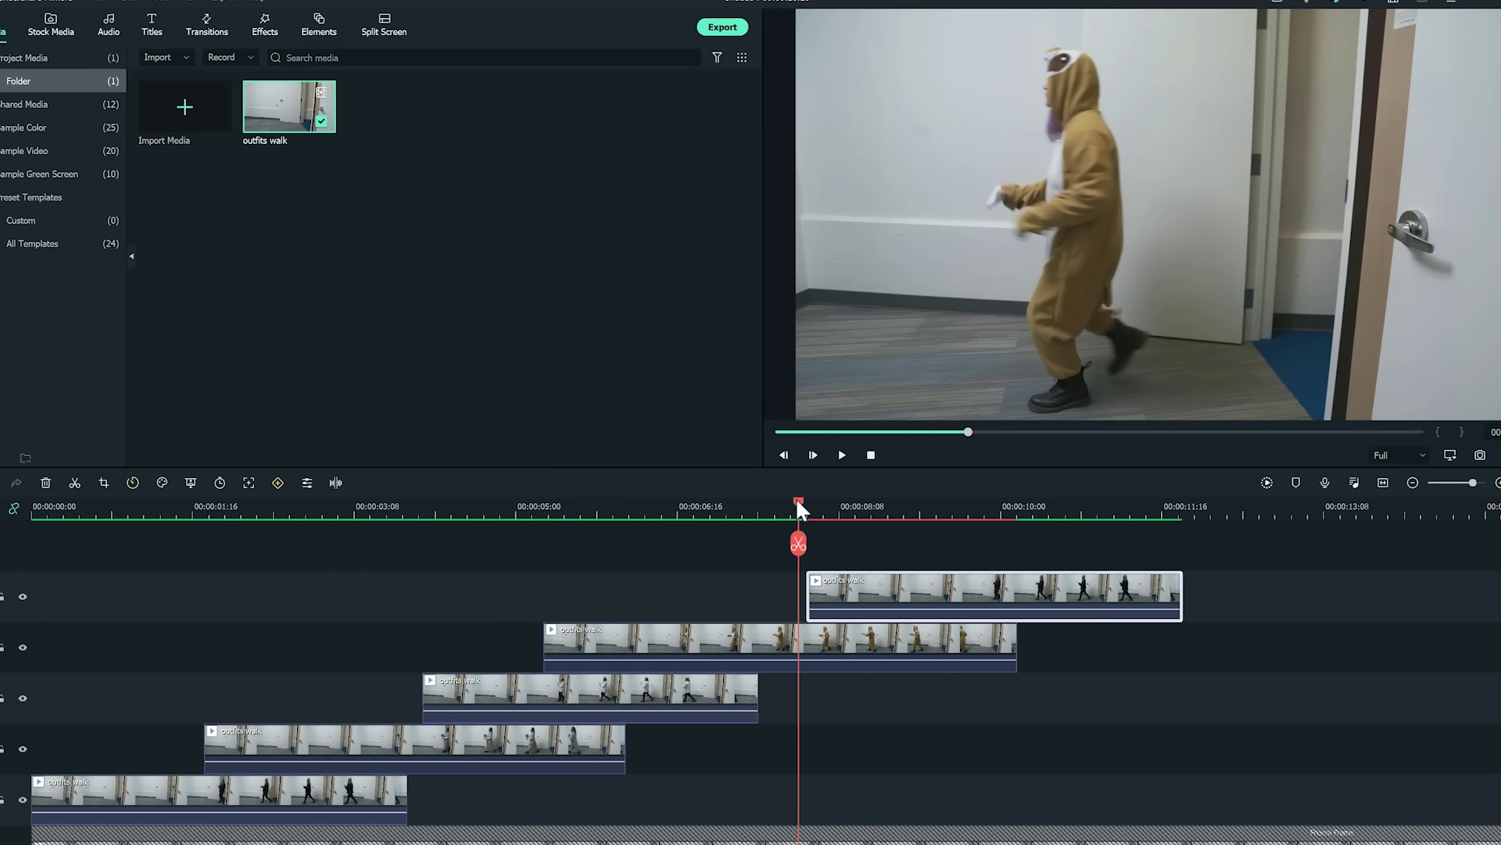
- Give it a Single line mask rotated 4.17° with 30.00 blur, keyframed to sweep left
{"action": "left_click_drag", "start_coordinate": [800, 502], "coordinate": [810, 498]}
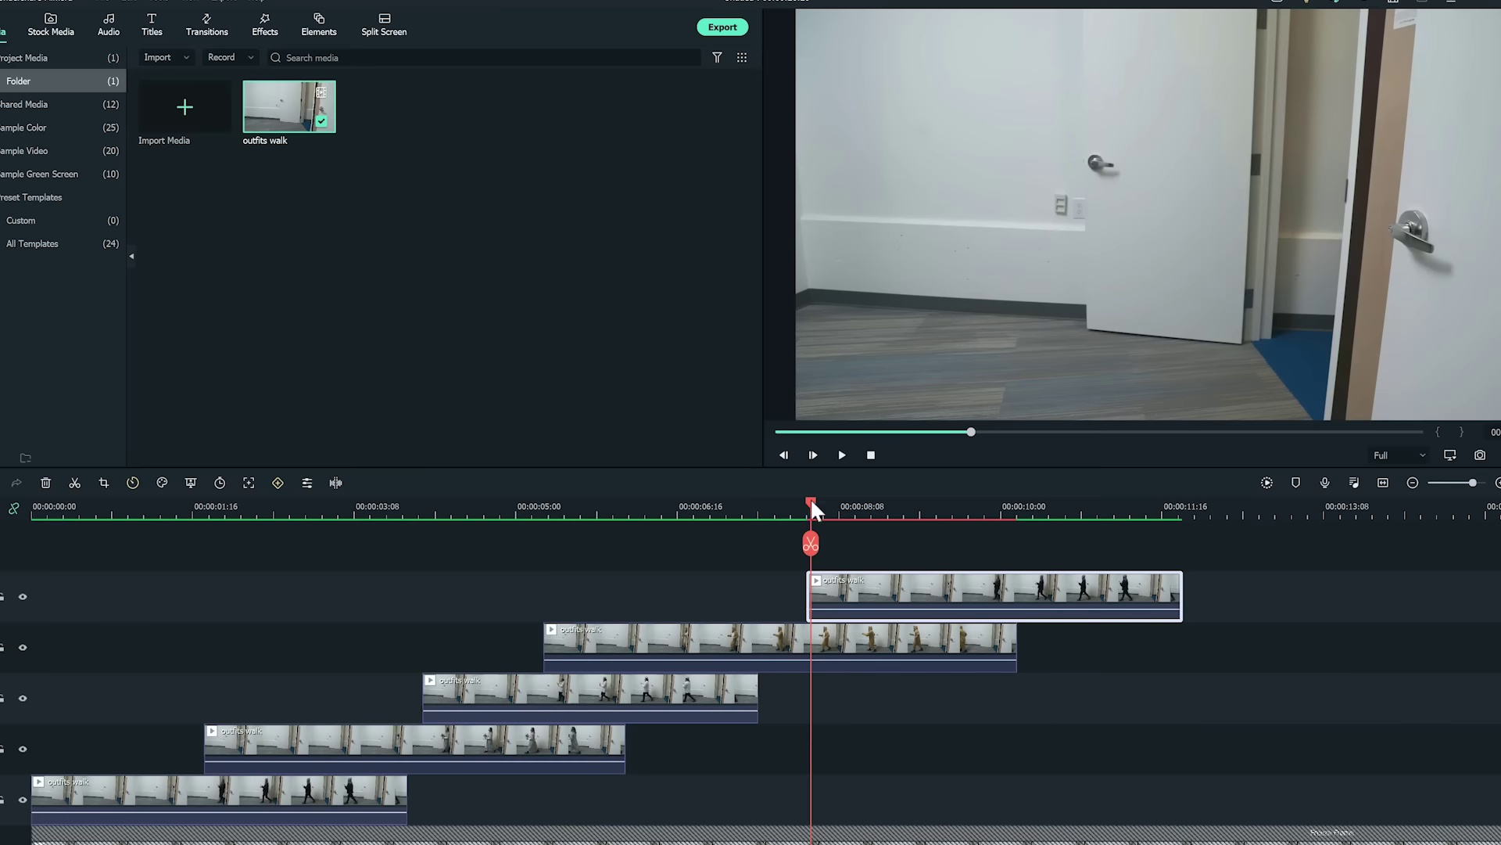
{"action": "double_click", "coordinate": [846, 590]}
{"action": "left_click", "coordinate": [26, 50]}
{"action": "left_click", "coordinate": [436, 127]}
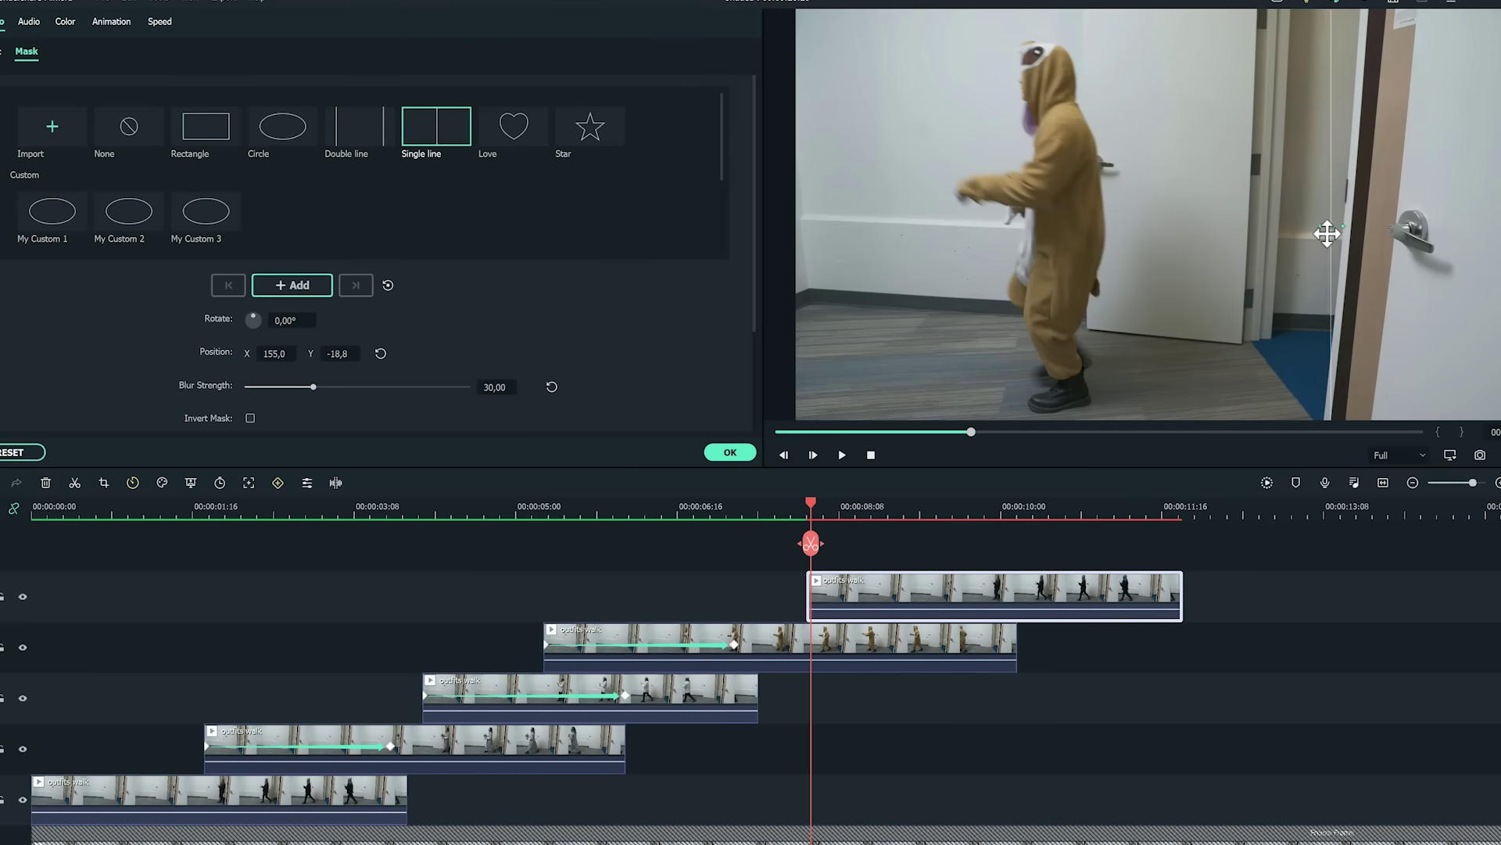
{"action": "left_click", "coordinate": [297, 287]}
{"action": "left_click_drag", "start_coordinate": [811, 503], "coordinate": [1034, 501]}
{"action": "left_click_drag", "start_coordinate": [1330, 226], "coordinate": [790, 258]}
- Unlock the frozen background track and make it visible again
{"action": "mouse_move", "coordinate": [1042, 503]}
{"action": "left_mouse_down"}
{"action": "mouse_move", "coordinate": [903, 488]}
{"action": "mouse_move", "coordinate": [1018, 492]}
{"action": "left_mouse_up"}
{"action": "scroll", "coordinate": [222, 663], "scroll_direction": "down", "scroll_amount": 3}
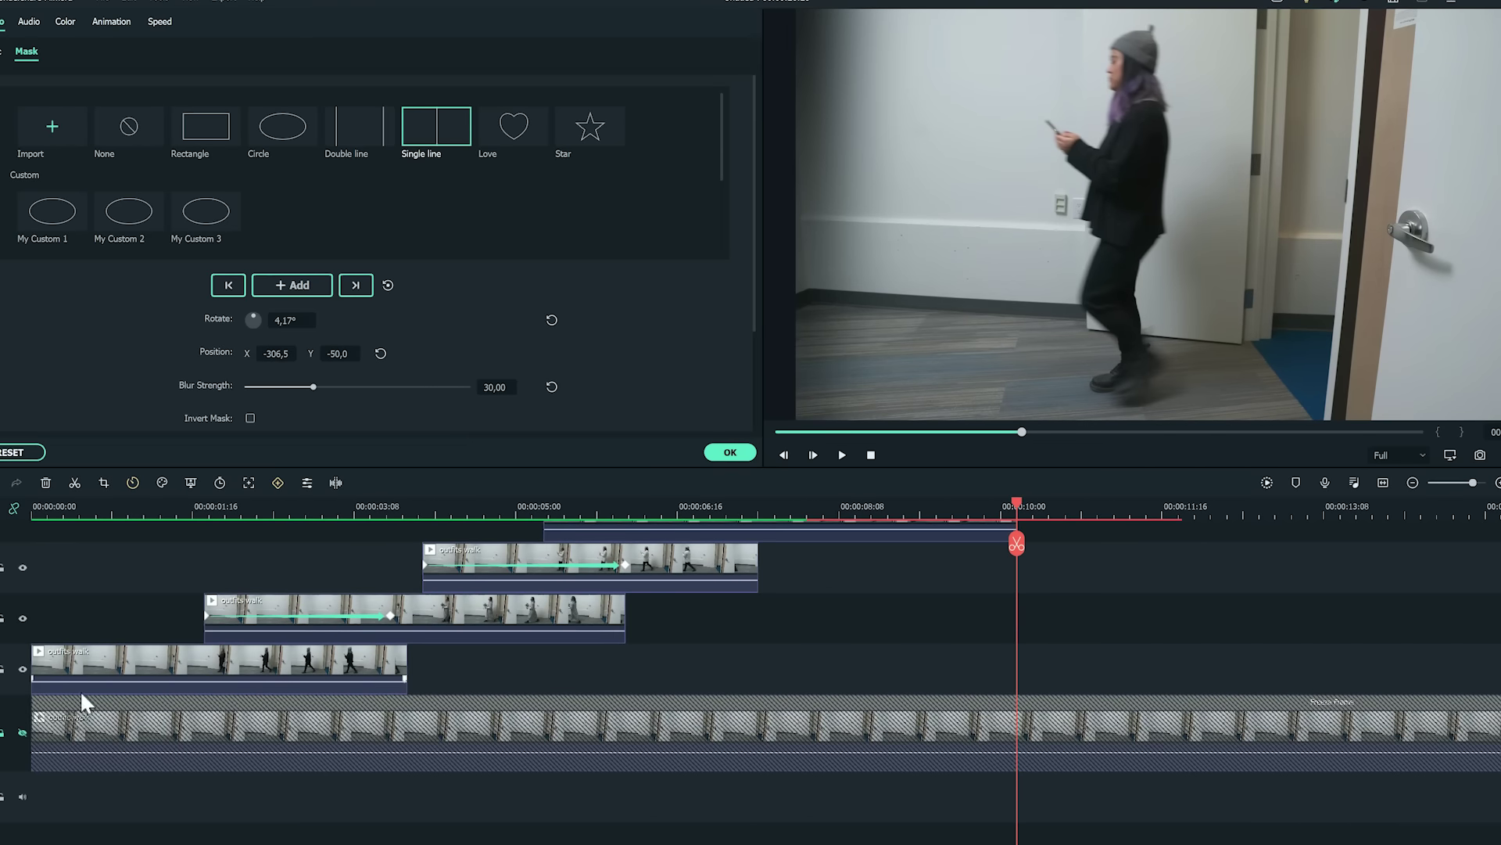
{"action": "left_click", "coordinate": [3, 733]}
{"action": "left_click", "coordinate": [20, 725]}
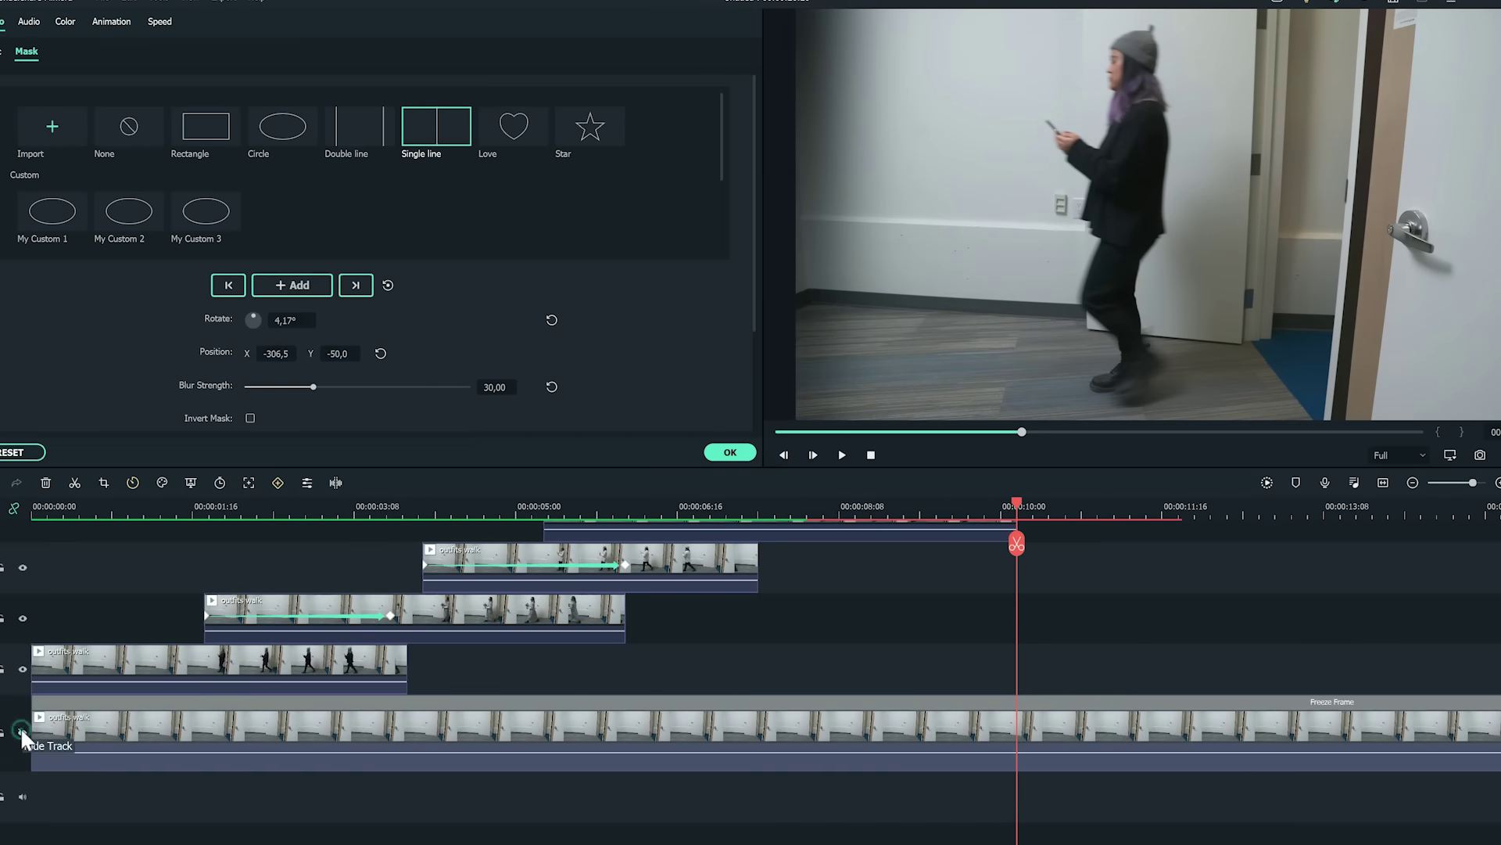
{"action": "scroll", "coordinate": [343, 674], "scroll_direction": "up", "scroll_amount": 1}
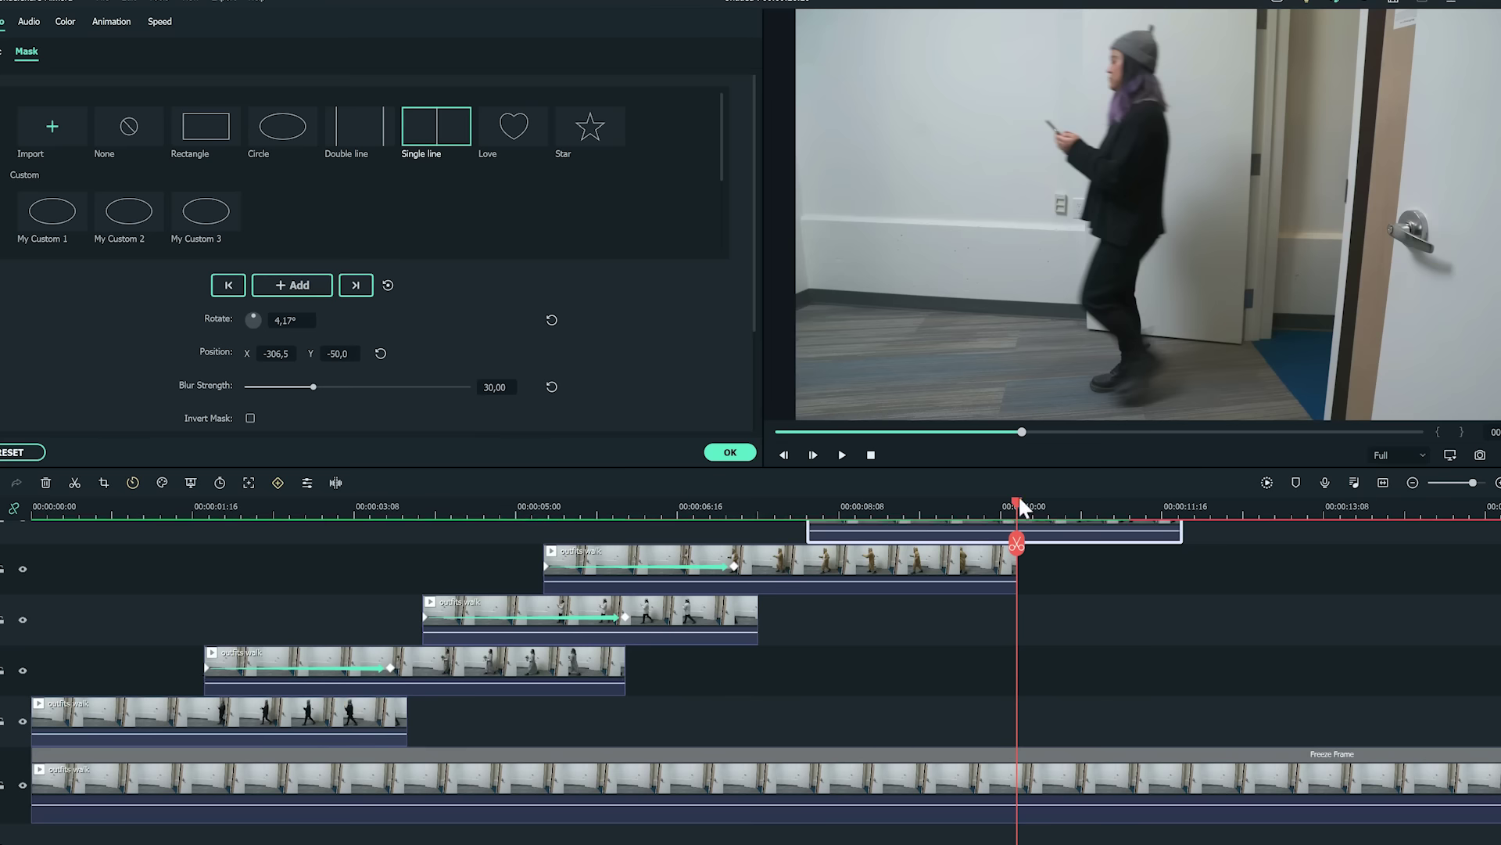
- Split the top outfit clip just before 00:00:10:00 and delete its tail
{"action": "left_click", "coordinate": [985, 505]}
{"action": "left_click_drag", "start_coordinate": [987, 476], "coordinate": [1034, 475]}
{"action": "scroll", "coordinate": [976, 672], "scroll_direction": "up", "scroll_amount": 2}
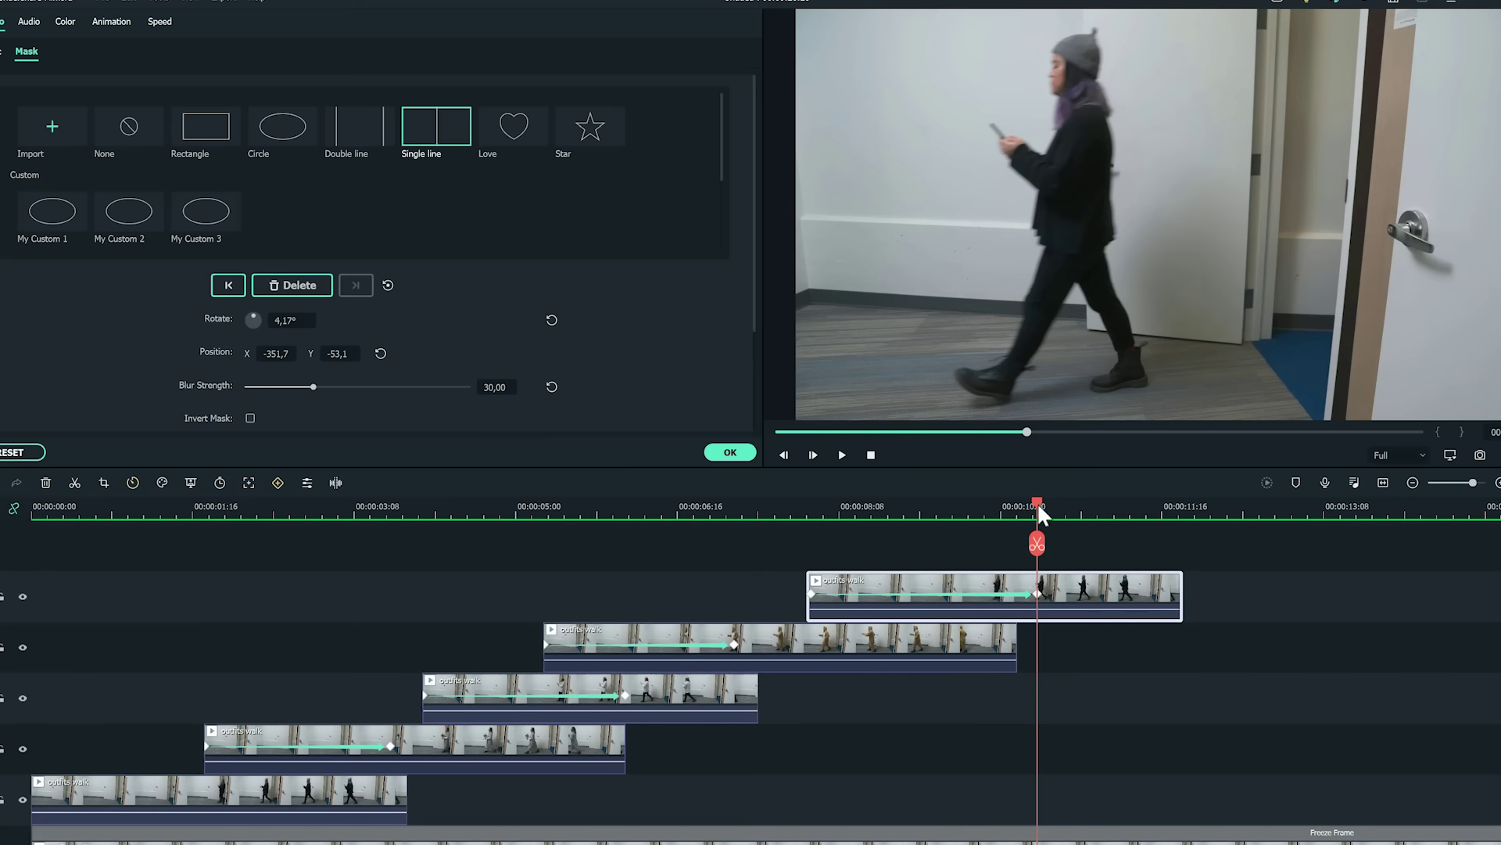
{"action": "left_click", "coordinate": [75, 482]}
{"action": "left_click", "coordinate": [1075, 597]}
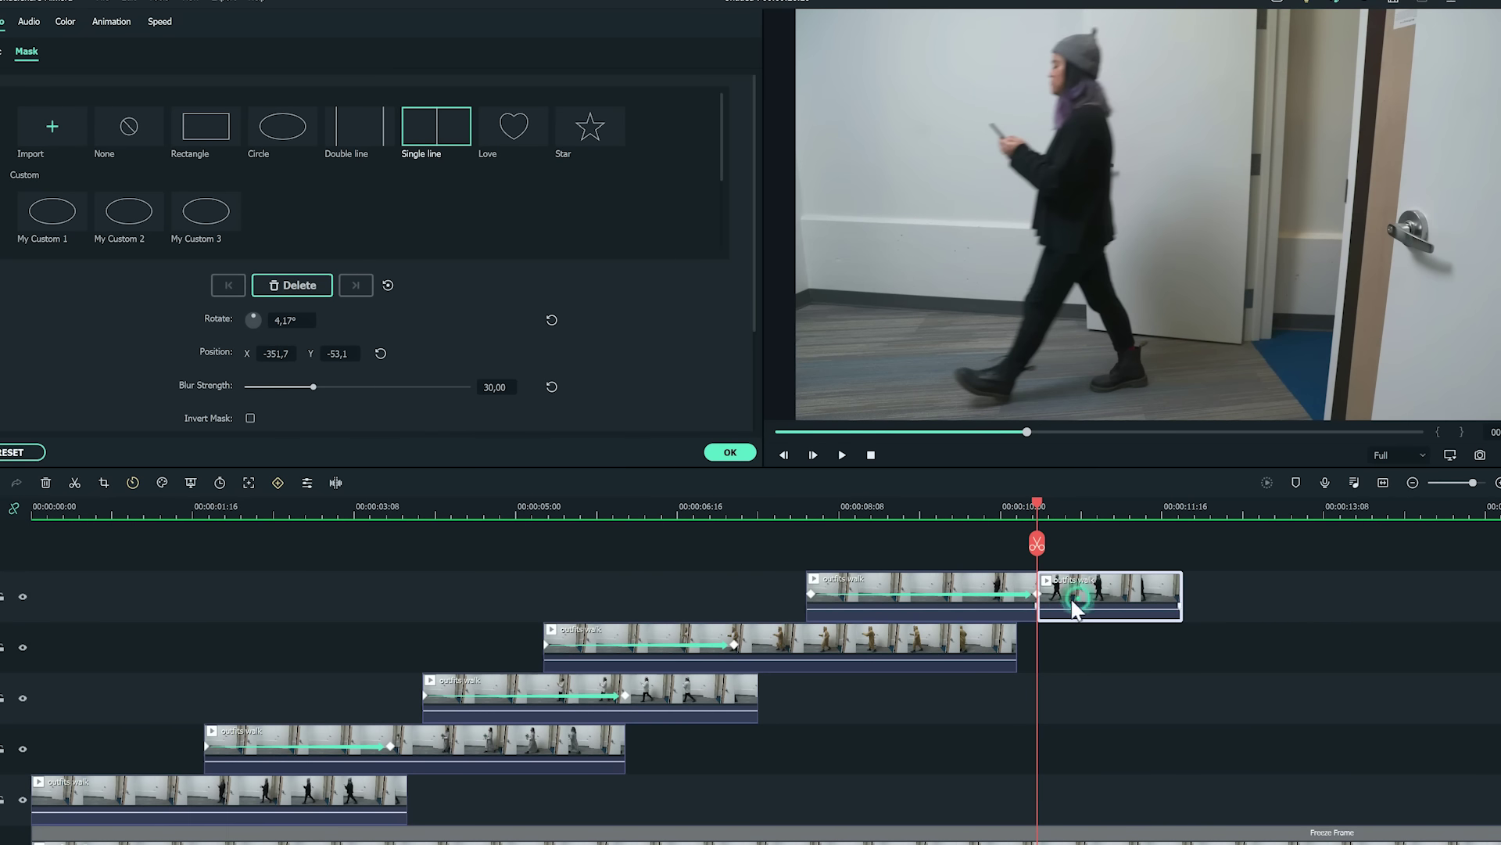
{"action": "key", "text": "Delete"}
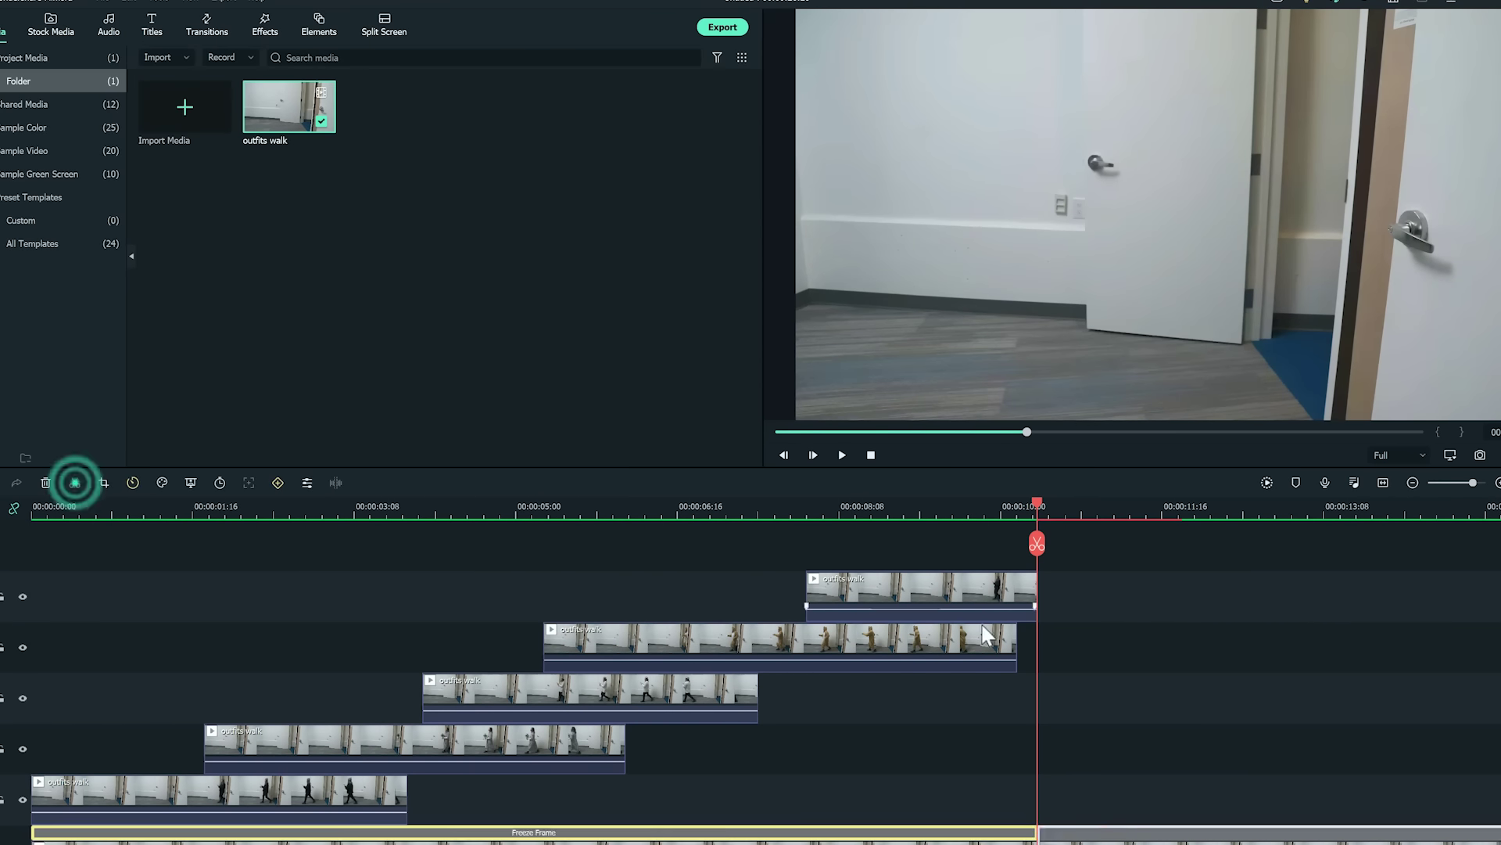
{"action": "scroll", "coordinate": [1120, 721], "scroll_direction": "down", "scroll_amount": 2}
{"action": "left_click", "coordinate": [1120, 721]}
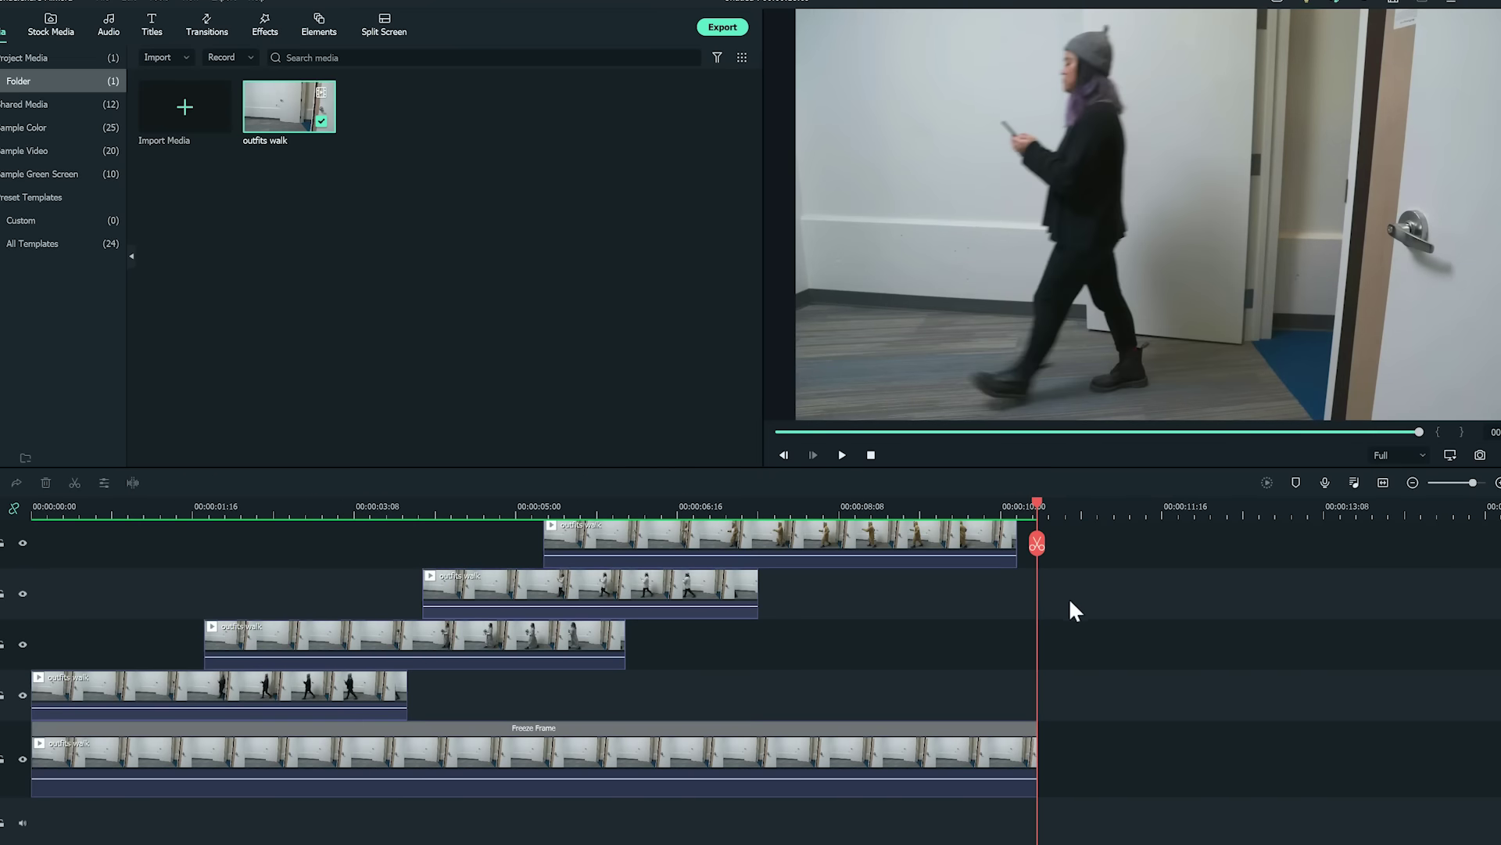
- Split the selected clips near the start, delete the opening pieces, and shift everything to 0:00
{"action": "scroll", "coordinate": [1073, 599], "scroll_direction": "up", "scroll_amount": 1}
{"action": "left_click_drag", "start_coordinate": [1037, 503], "coordinate": [245, 561]}
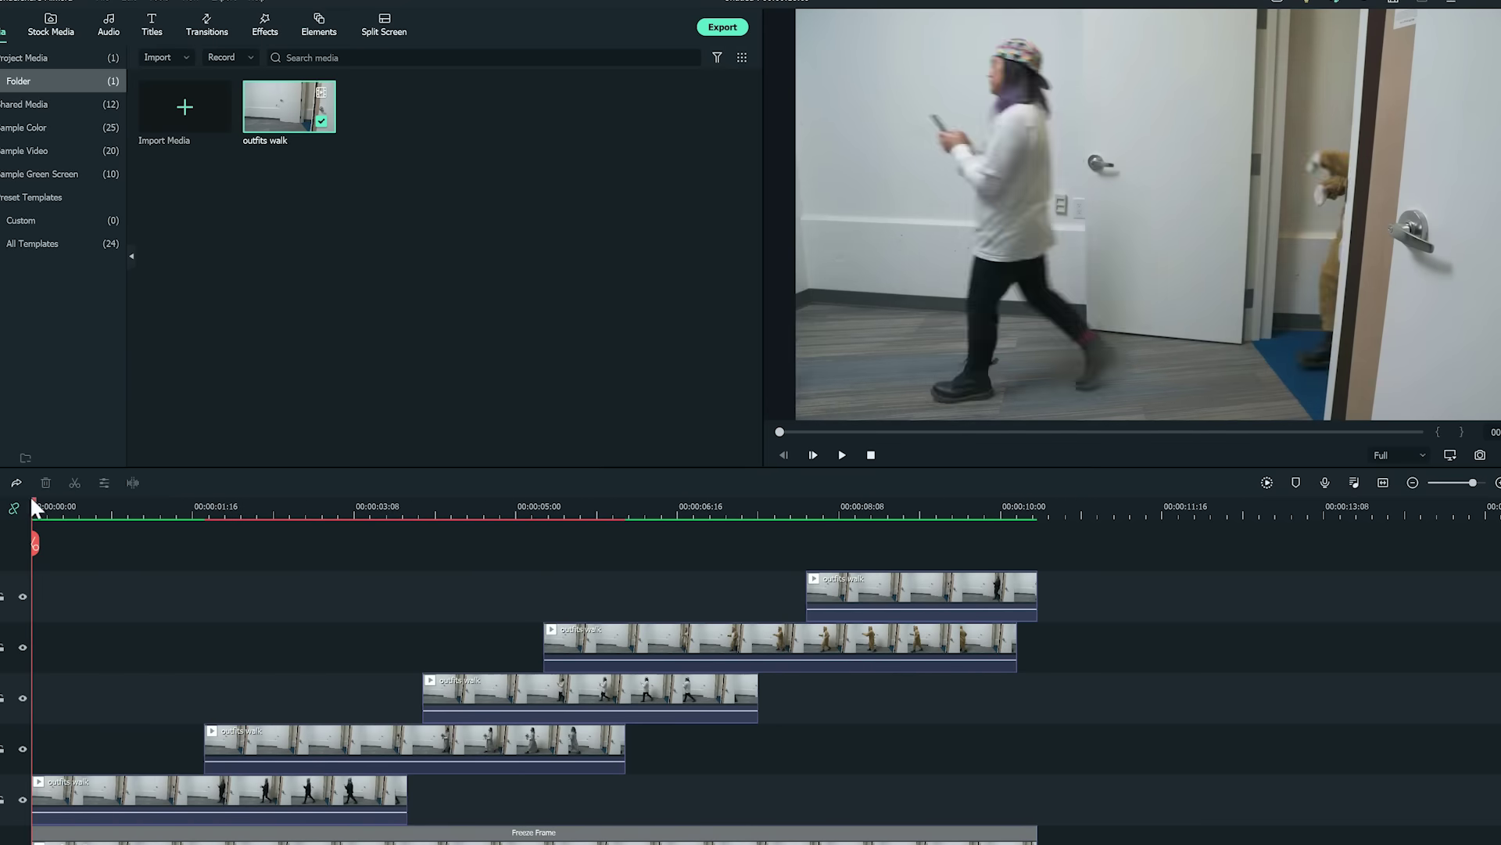
{"action": "left_click_drag", "start_coordinate": [31, 499], "coordinate": [256, 505]}
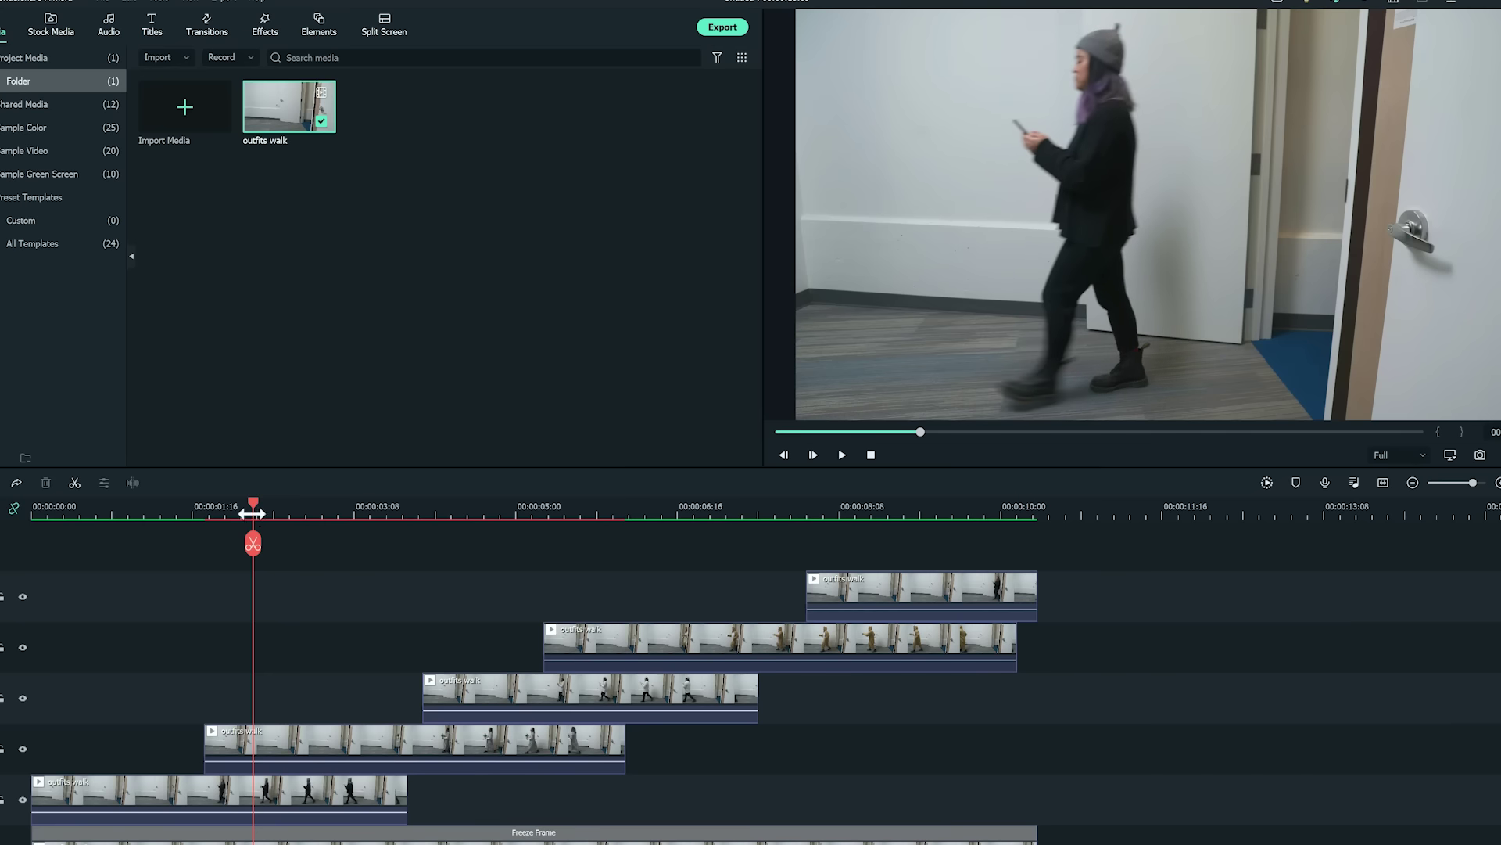
{"action": "left_click_drag", "start_coordinate": [106, 686], "coordinate": [197, 844]}
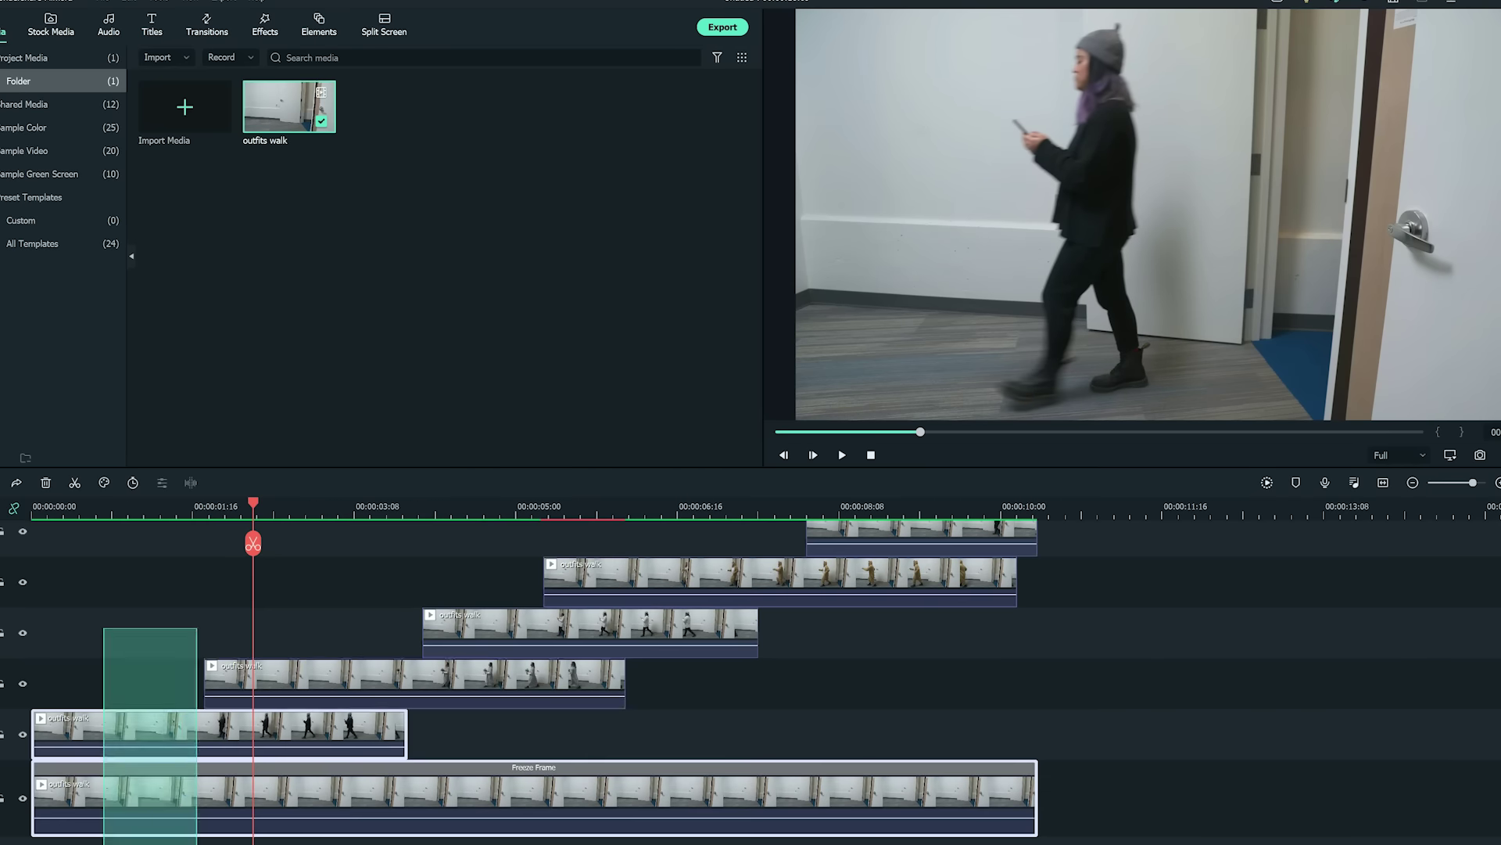
{"action": "left_click", "coordinate": [75, 482]}
{"action": "key", "text": "Delete"}
{"action": "left_click_drag", "start_coordinate": [302, 663], "coordinate": [70, 708]}
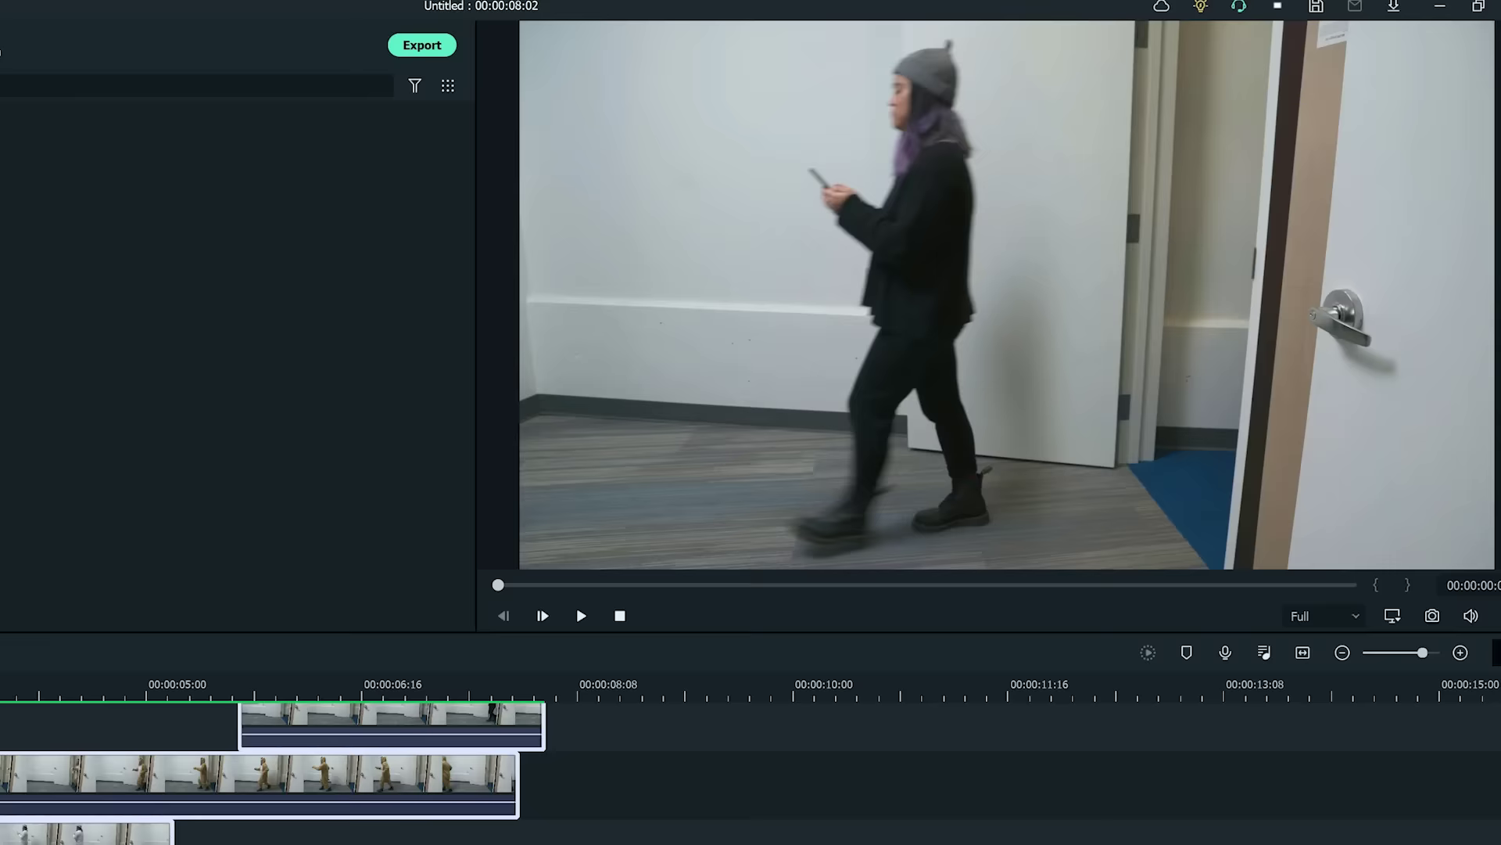
- Play back the timeline to watch the lookbook loop
{"action": "key", "text": "space"}
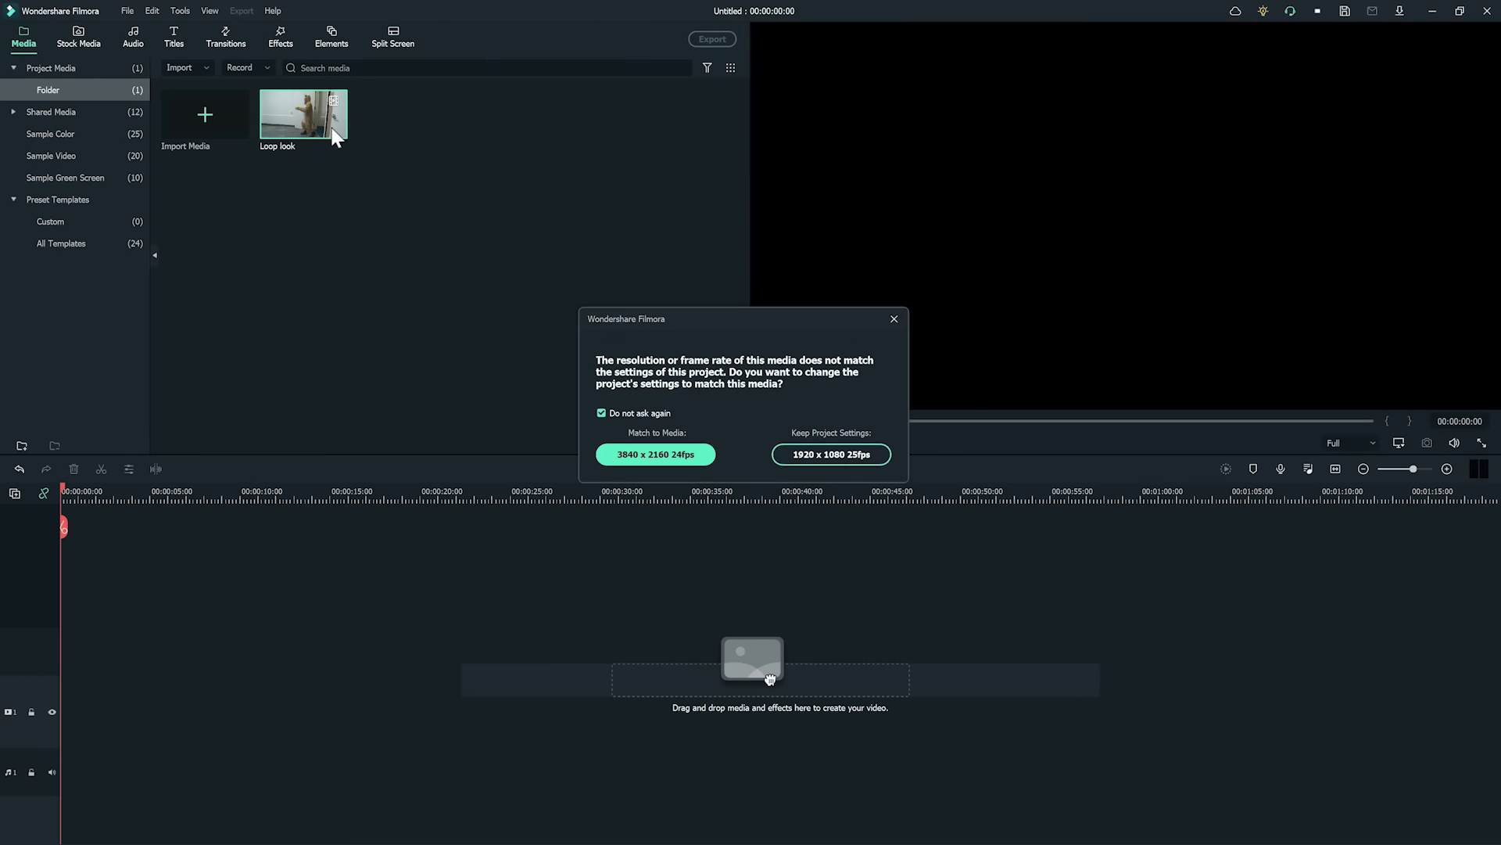
- Accept the resolution prompt, add four Loop look copies end to end, and play them back
{"action": "key", "text": "Return"}
{"action": "left_click", "coordinate": [333, 127]}
{"action": "left_click", "coordinate": [333, 127]}
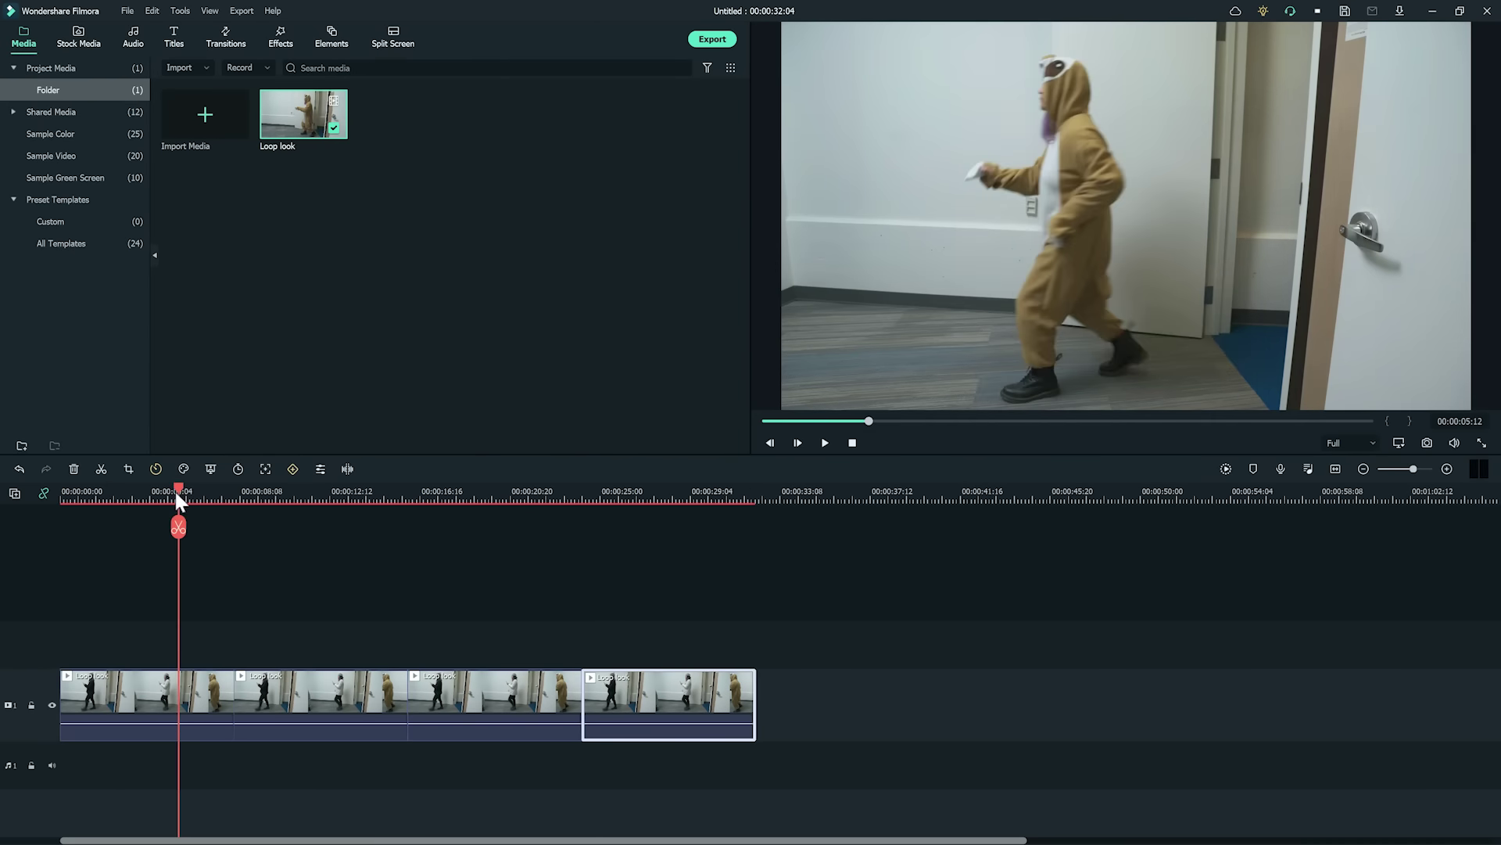
{"action": "key", "text": "space"}
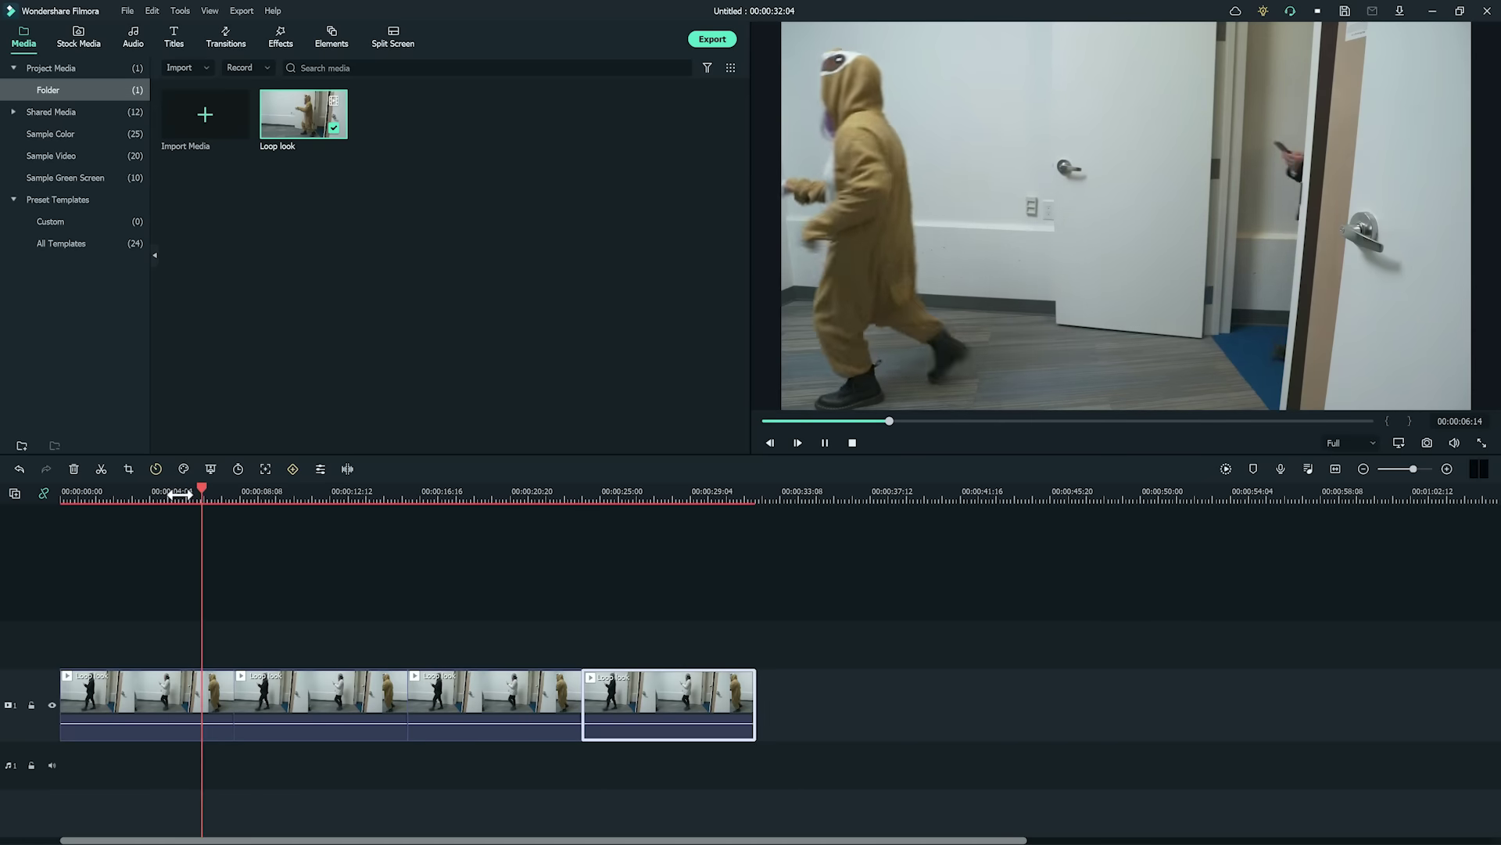